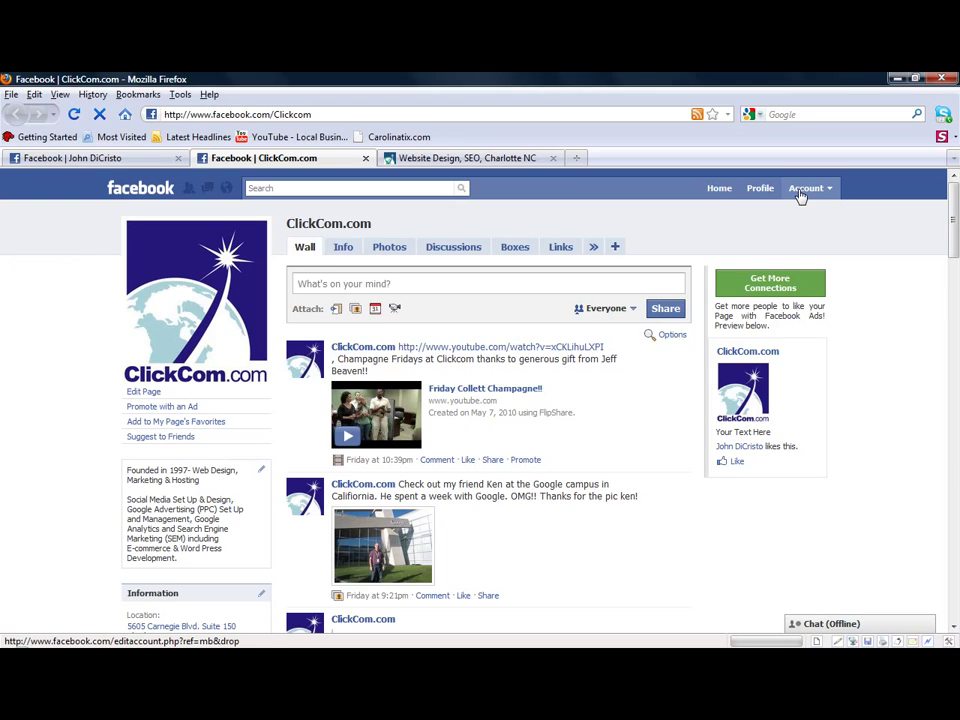
- Go through Account > Help Center > Friends to the Blocking people help page
left_click(800, 196)
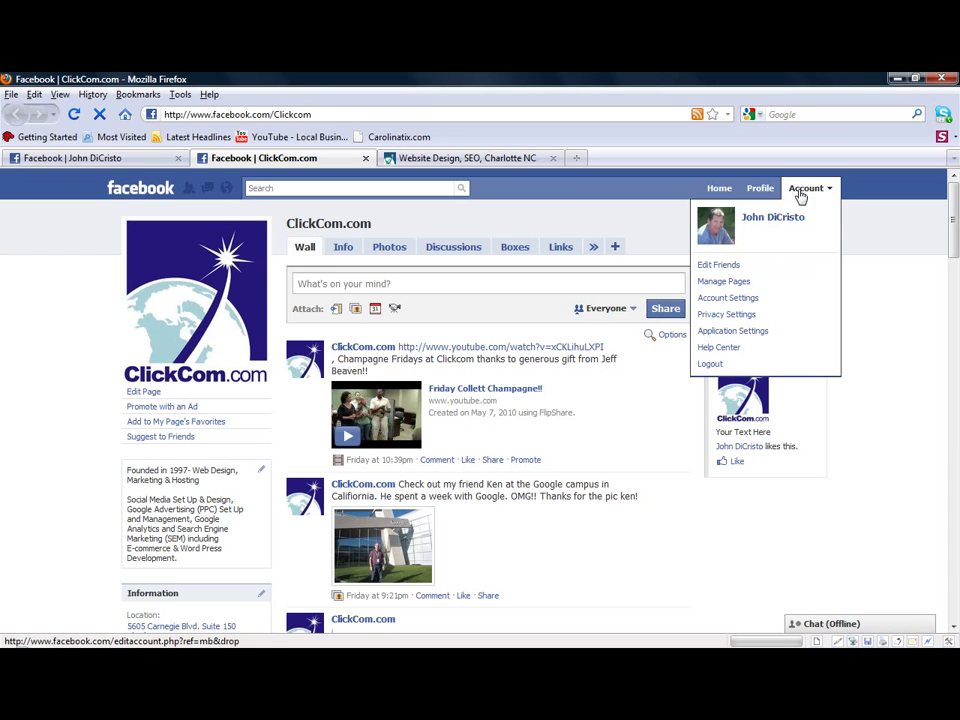
left_click(733, 349)
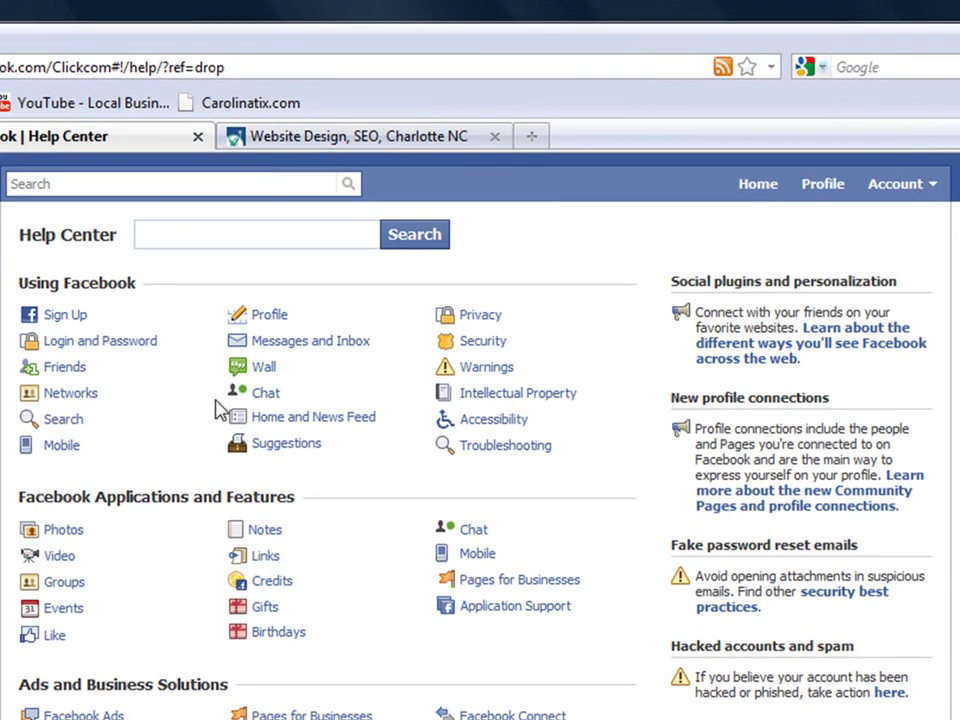
left_click(72, 368)
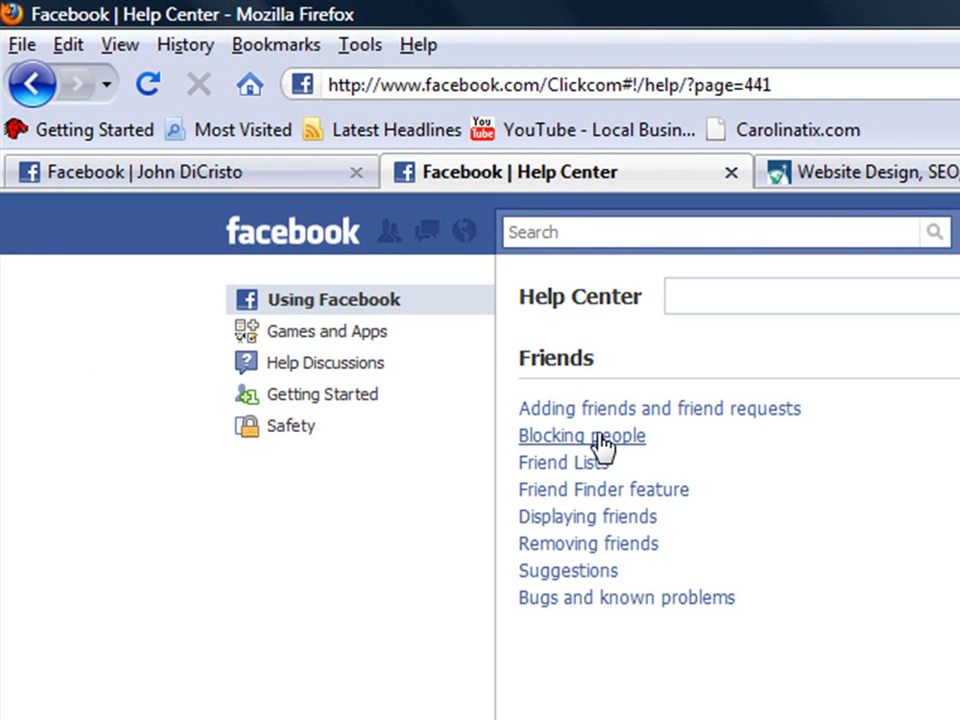
left_click(601, 447)
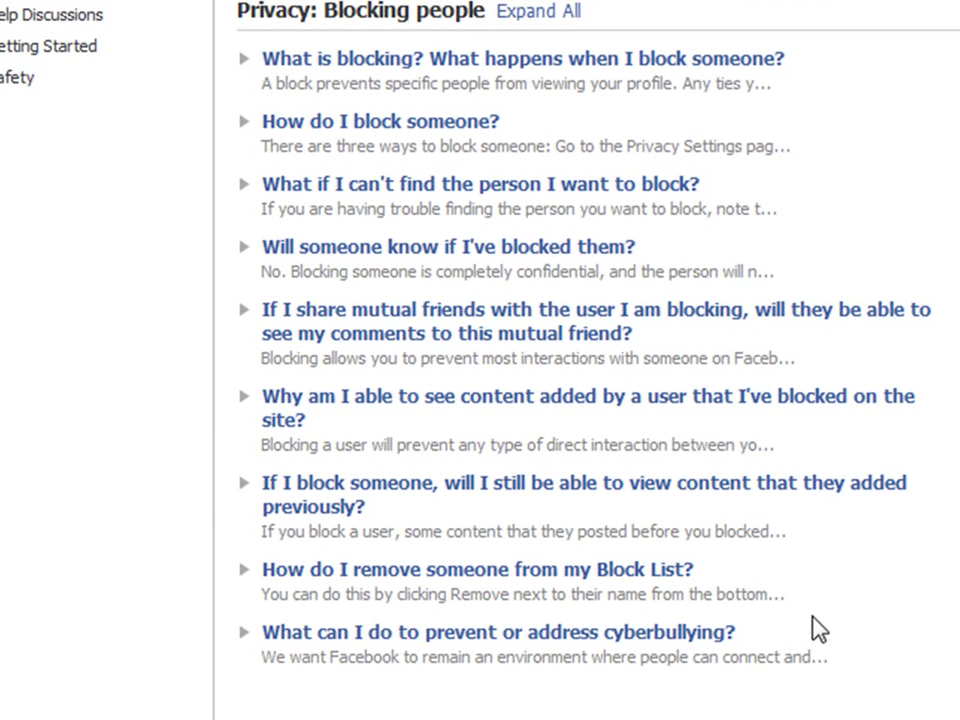
- Highlight the list of blocking questions, clear it, then expand 'What is blocking?'
left_click_drag(776, 681, 261, 60)
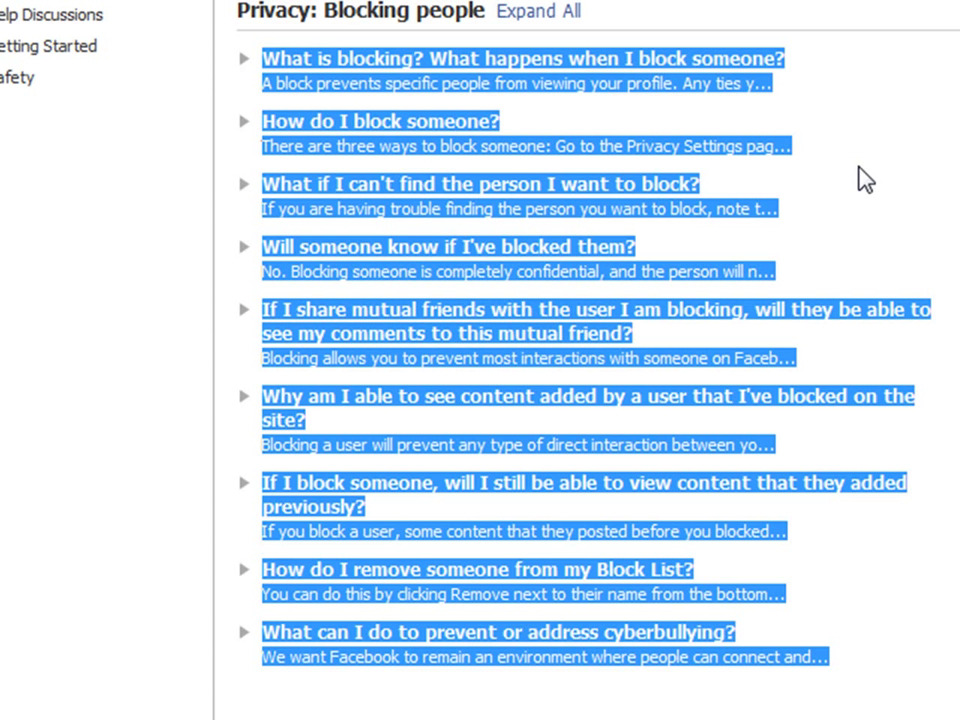
left_click(885, 137)
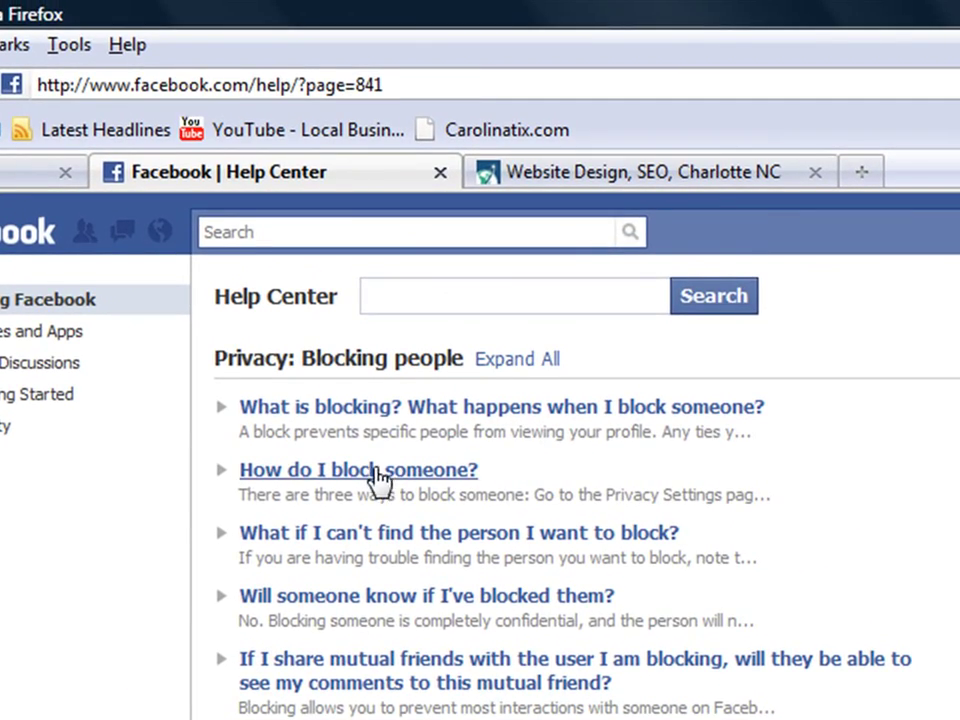
left_click(410, 401)
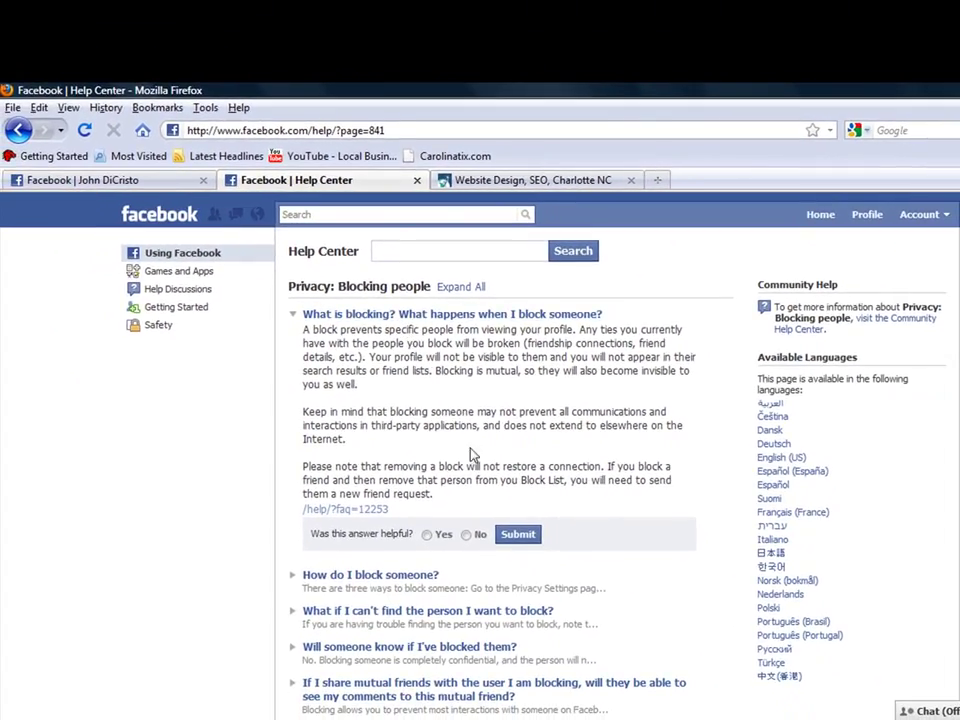
mouse_move(473, 510)
left_mouse_down()
mouse_move(373, 444)
mouse_move(364, 425)
mouse_move(372, 480)
mouse_move(389, 509)
mouse_move(454, 511)
left_mouse_up()
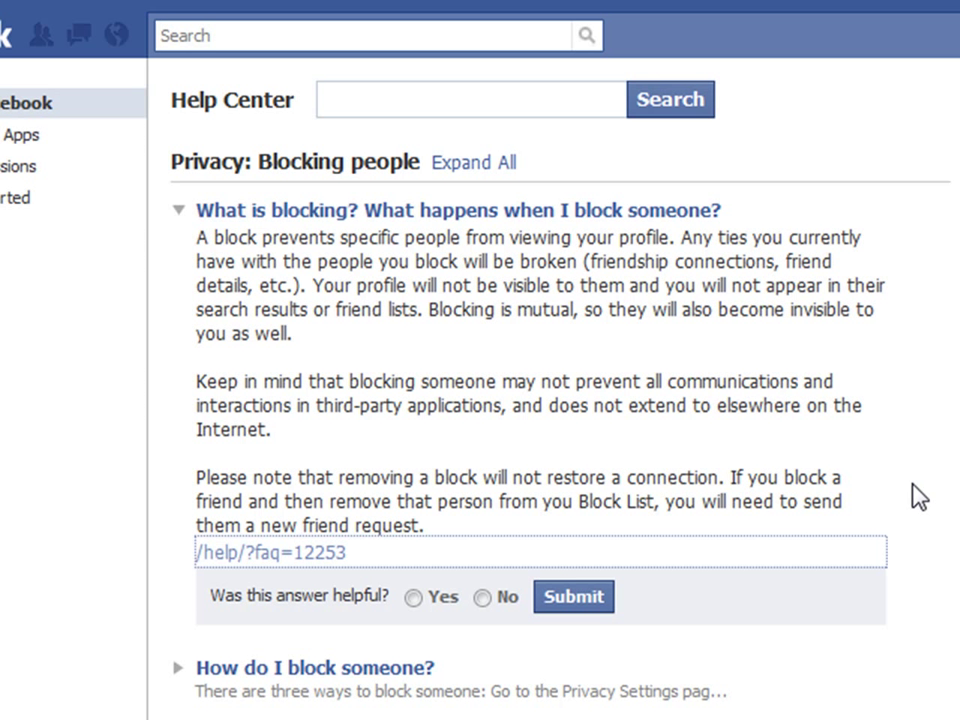
left_click_drag(905, 600, 210, 218)
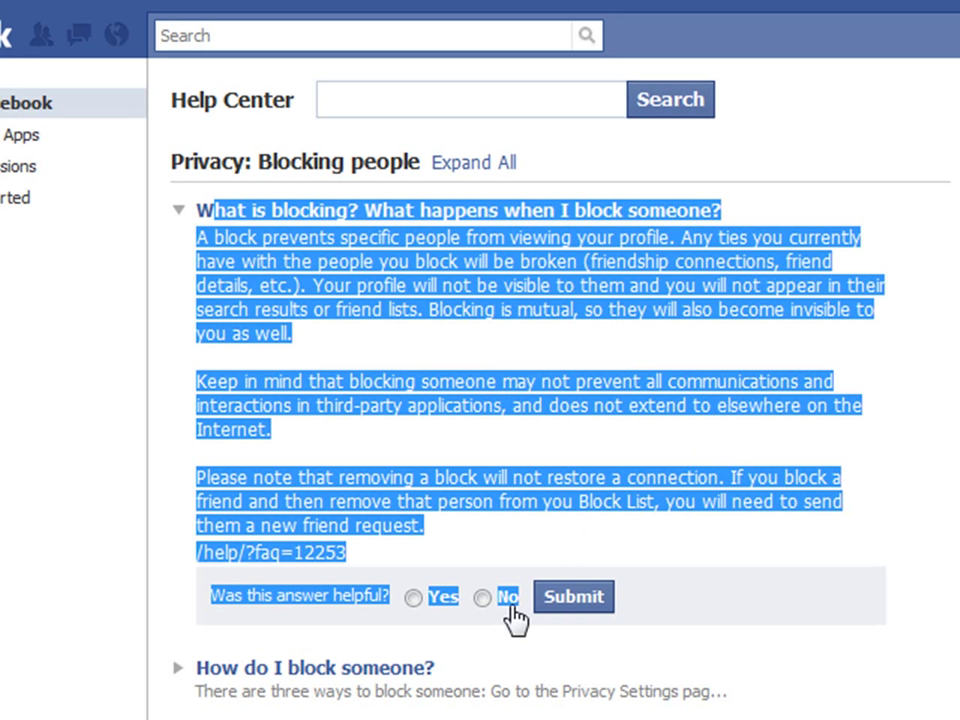
- Expand 'How do I block someone?' and follow its Privacy Settings link
left_click(357, 684)
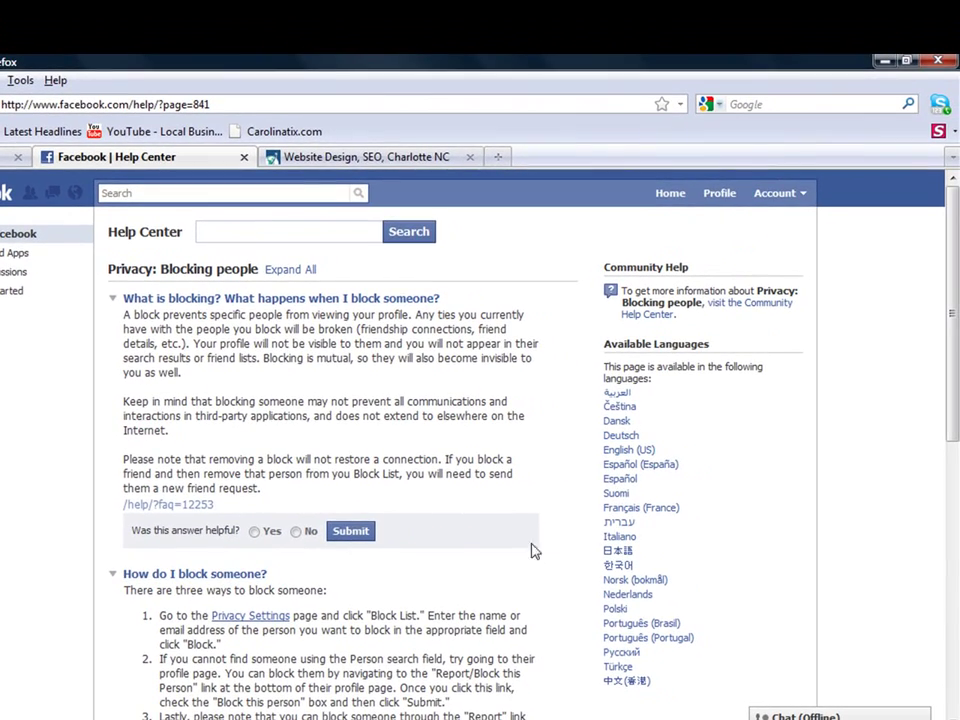
left_click_drag(952, 321, 952, 483)
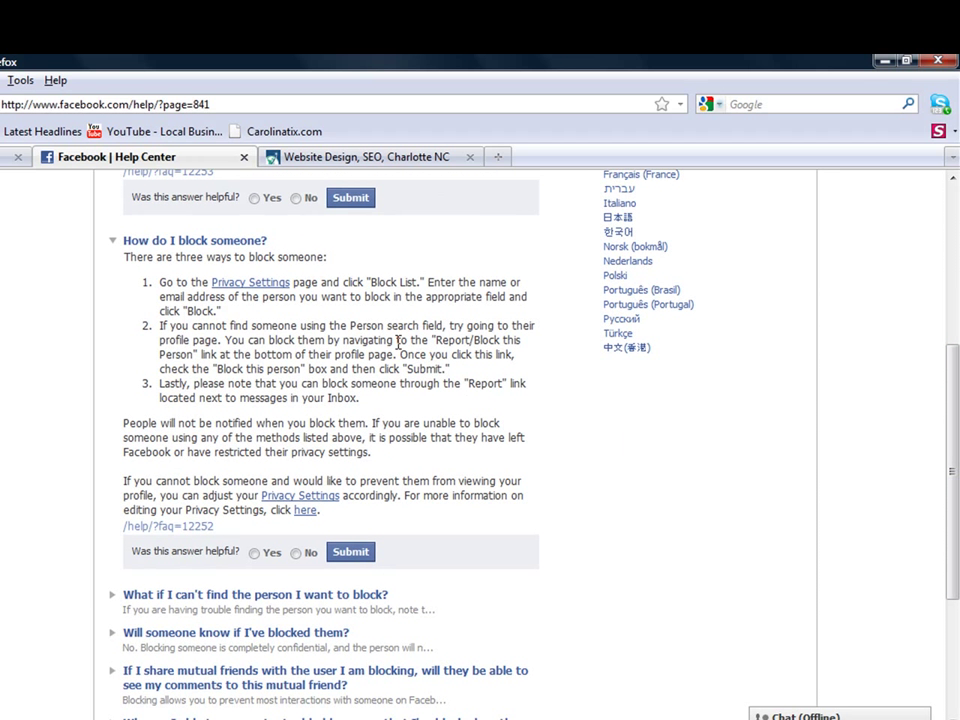
left_click(258, 288)
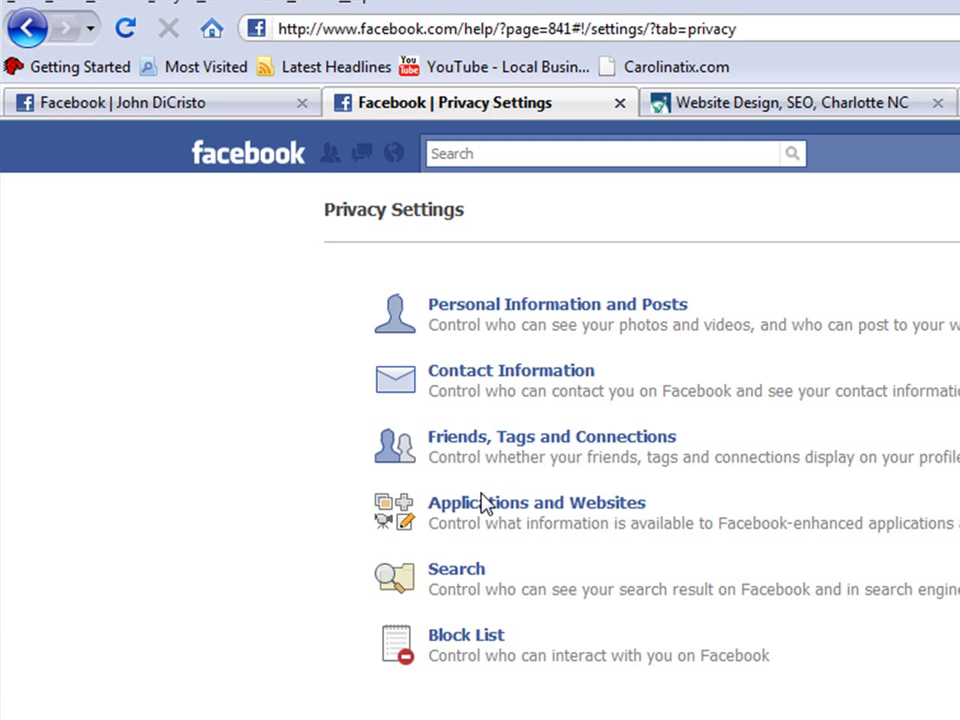
- On the Block List, search a person by name and open the first match's profile
left_click(468, 641)
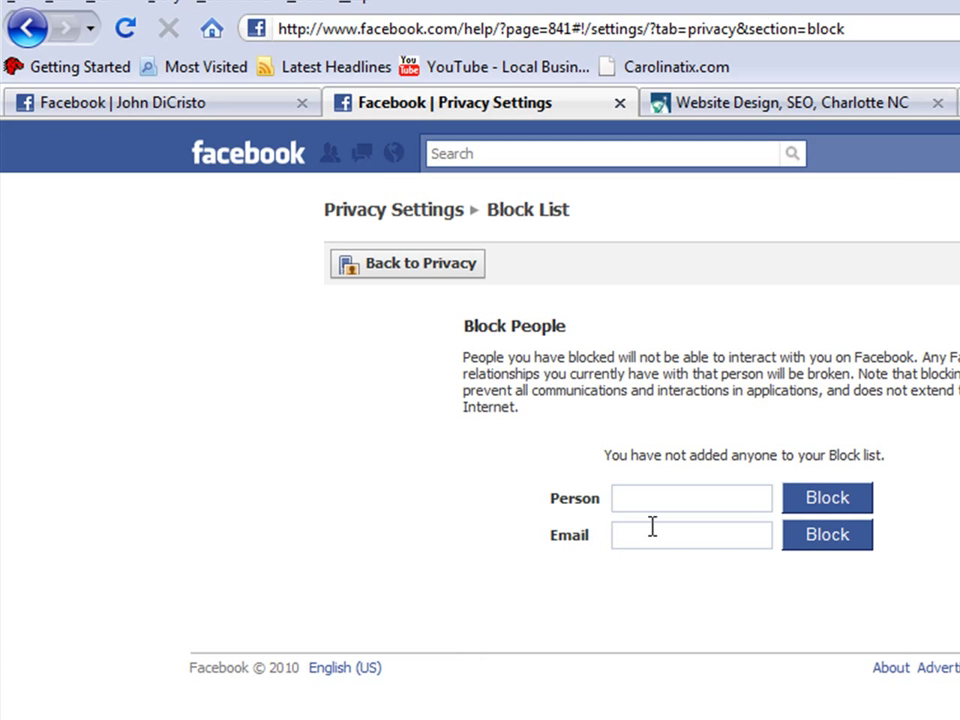
left_click(661, 505)
type("ni")
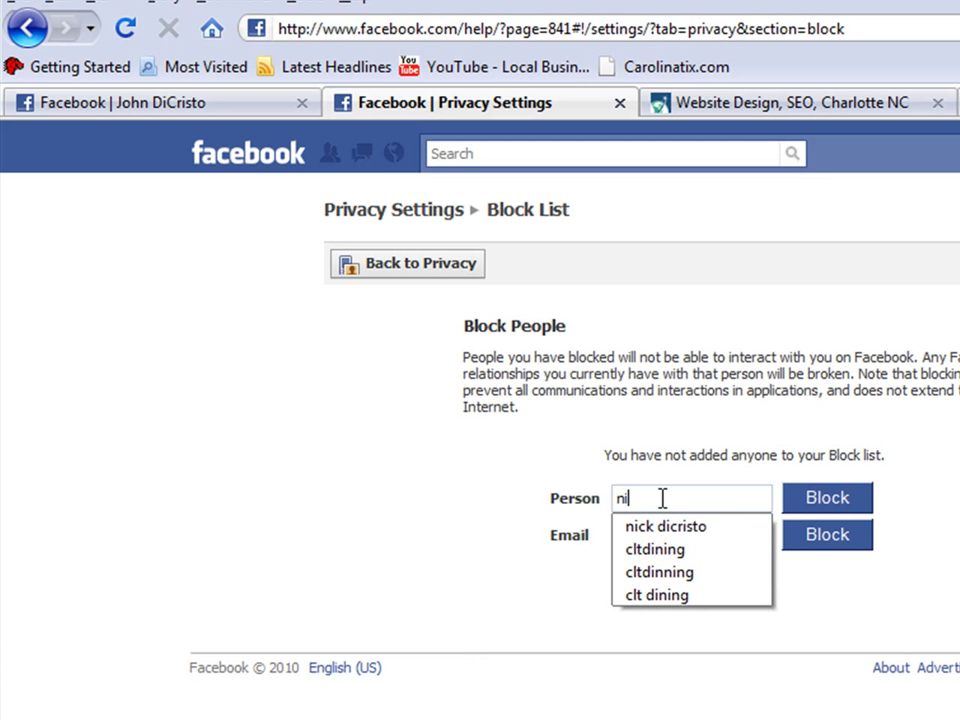
left_click(688, 530)
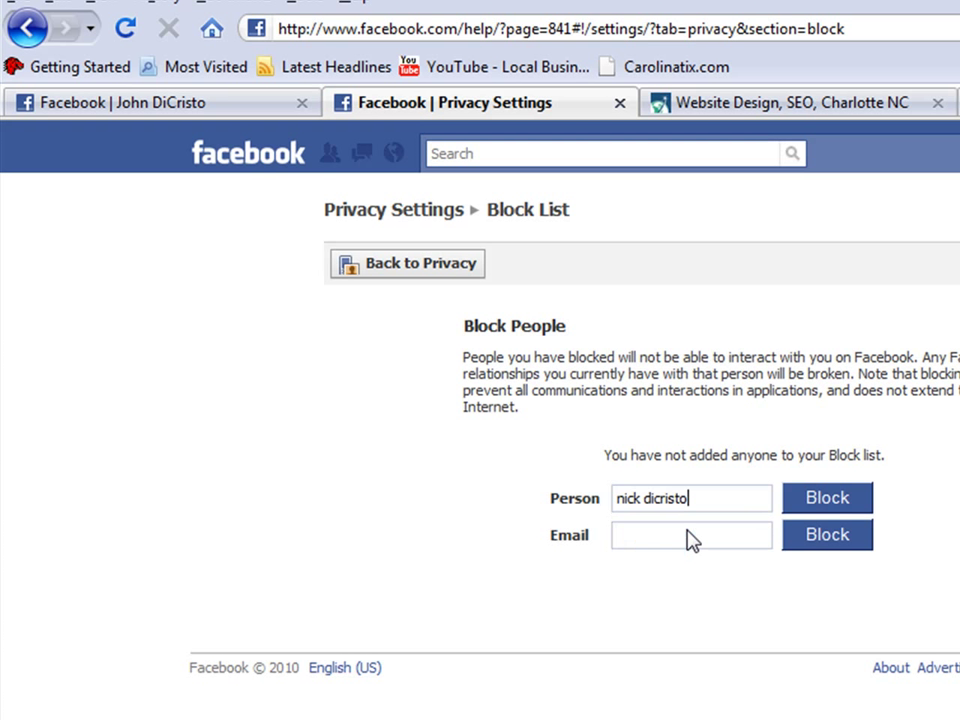
left_click(813, 502)
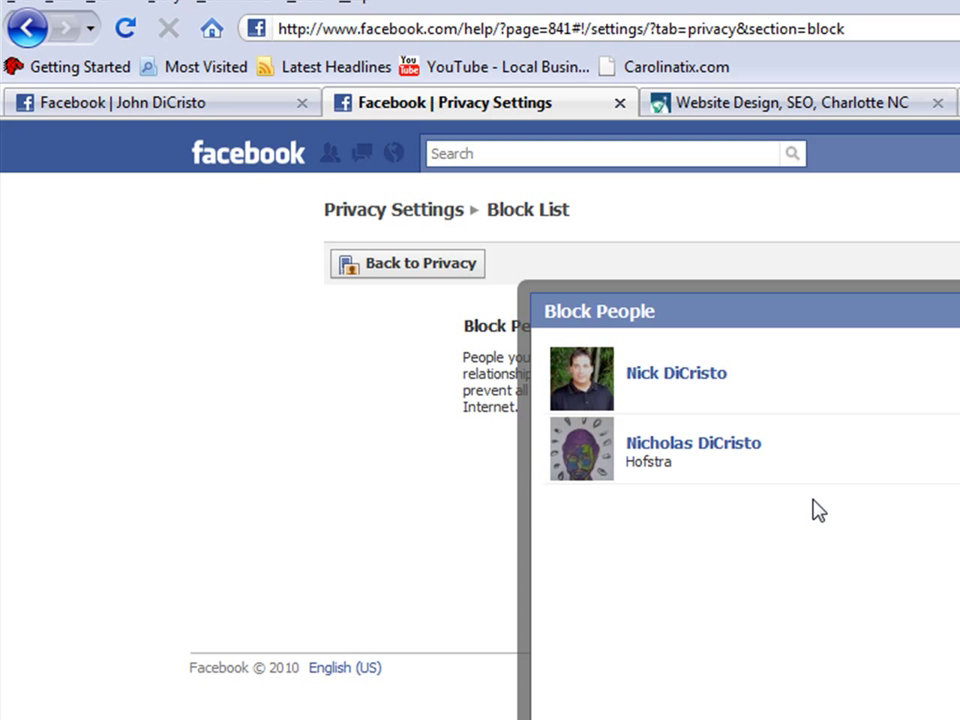
left_click(591, 393)
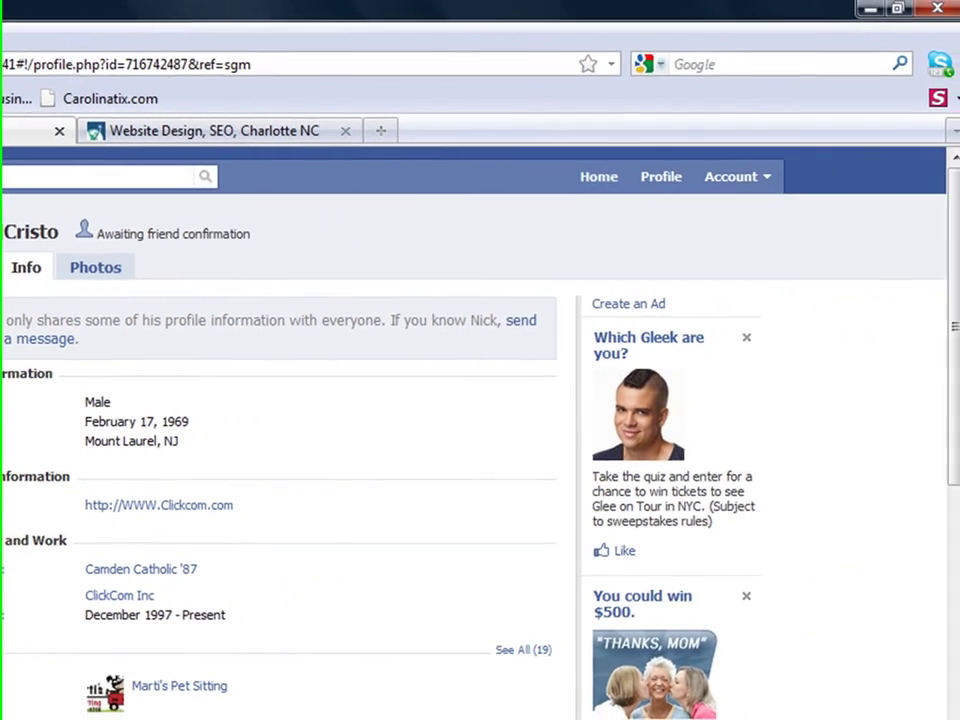
- Scroll the profile past Report/Block this Person, then return to the Help Center's Friends topics
left_click_drag(954, 253, 943, 632)
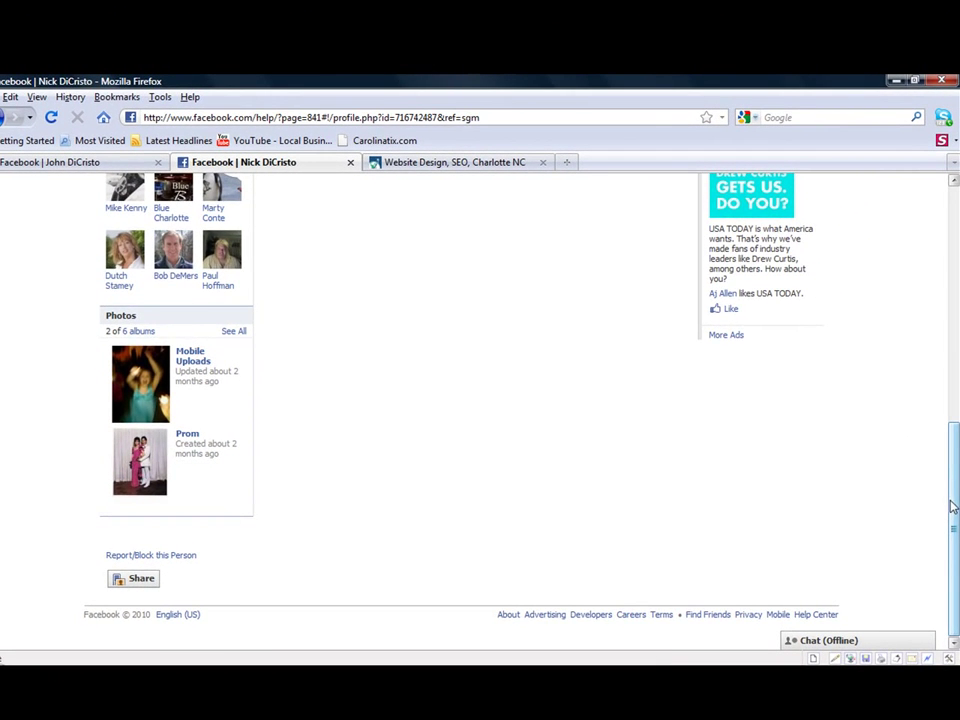
left_click_drag(953, 507, 953, 247)
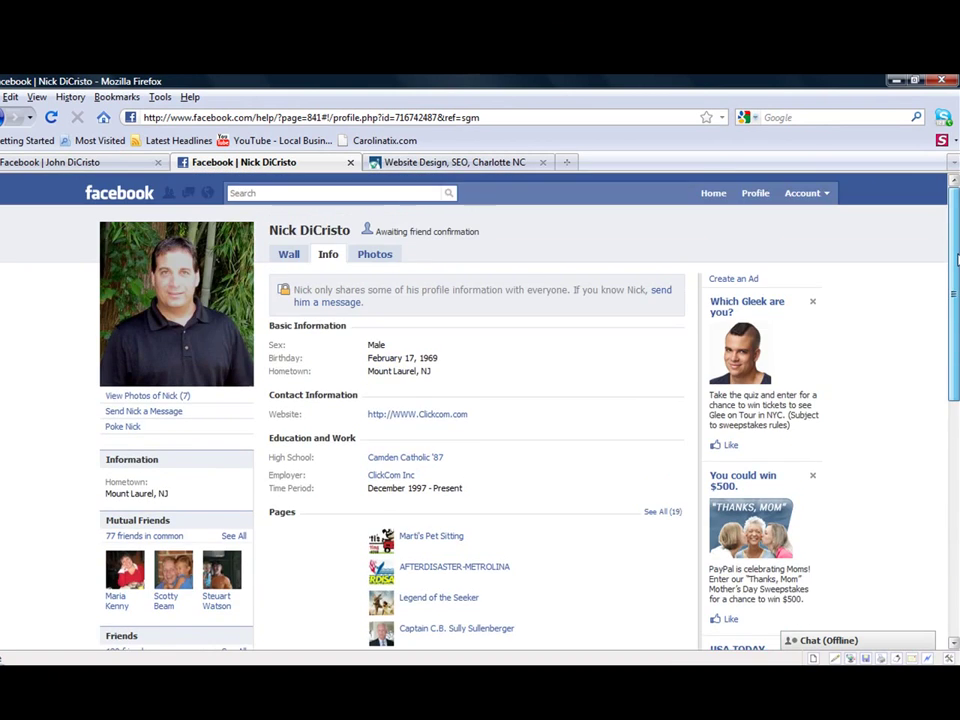
left_click(806, 194)
left_click(716, 357)
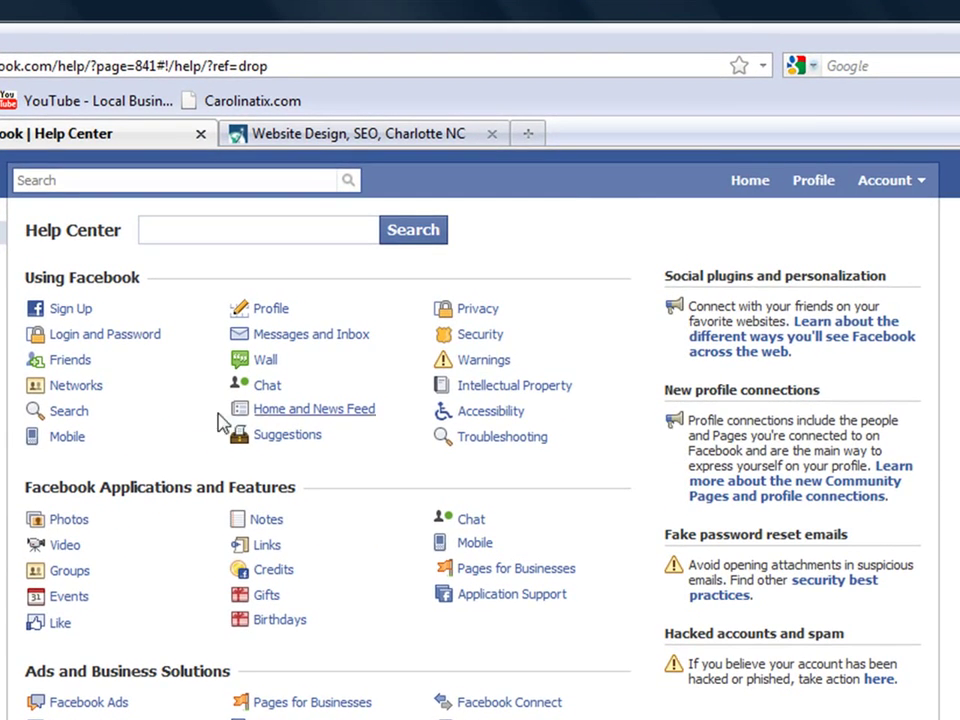
left_click(76, 362)
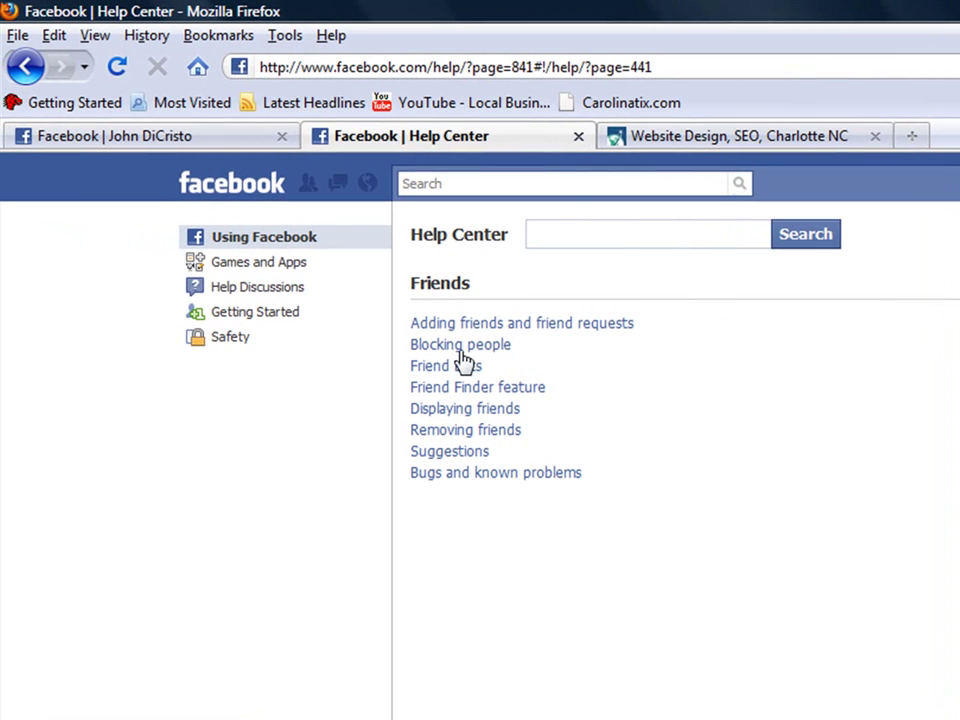
- Expand 'How do I block someone?' on Blocking people and highlight step 2 (Report/Block link)
left_click(275, 343)
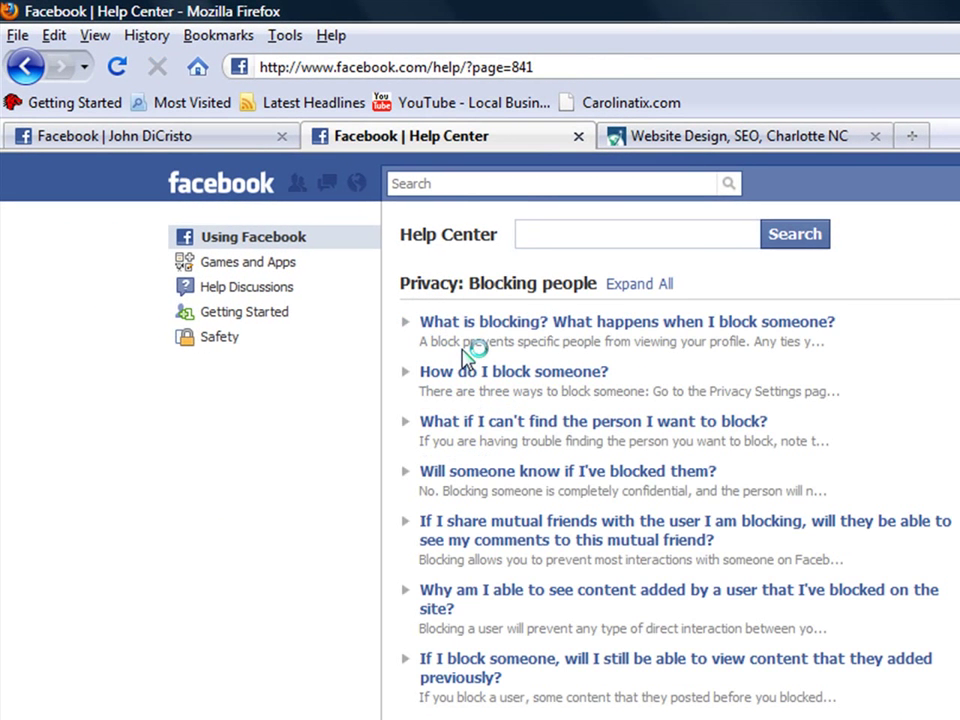
left_click(541, 383)
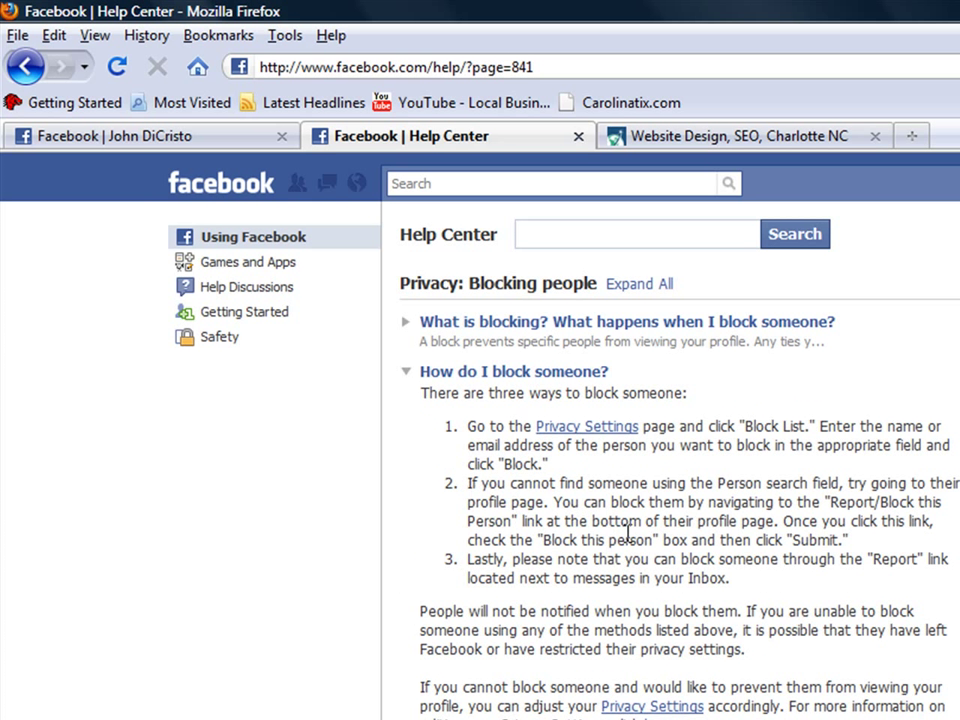
left_click_drag(467, 482, 927, 541)
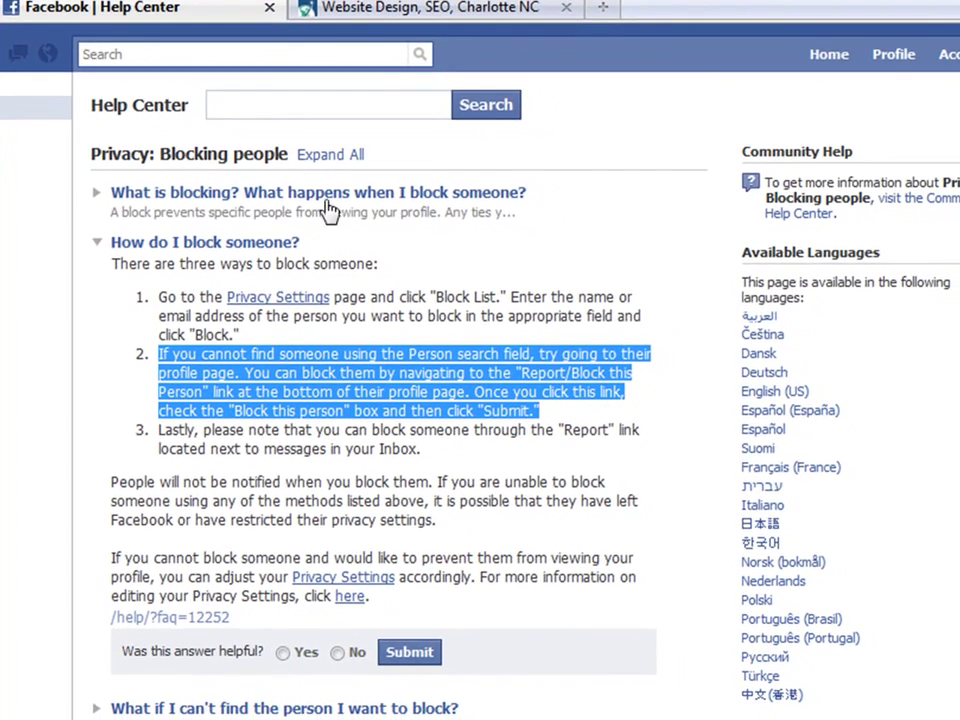
- Search for the friend by name in the top search box and open their profile
left_click(297, 108)
left_click(155, 53)
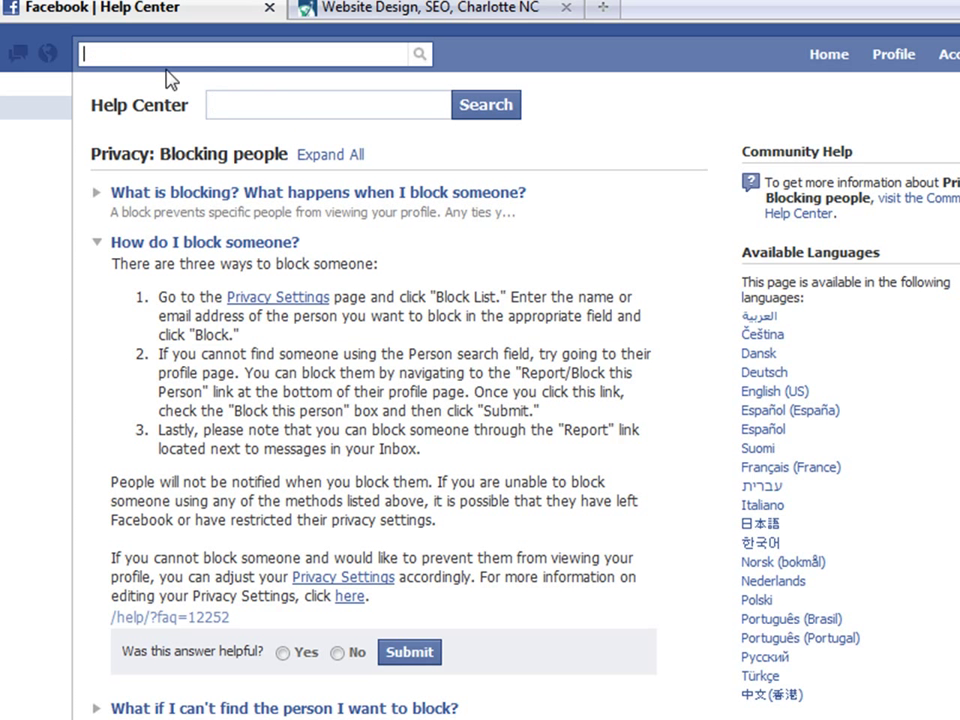
type("Jim")
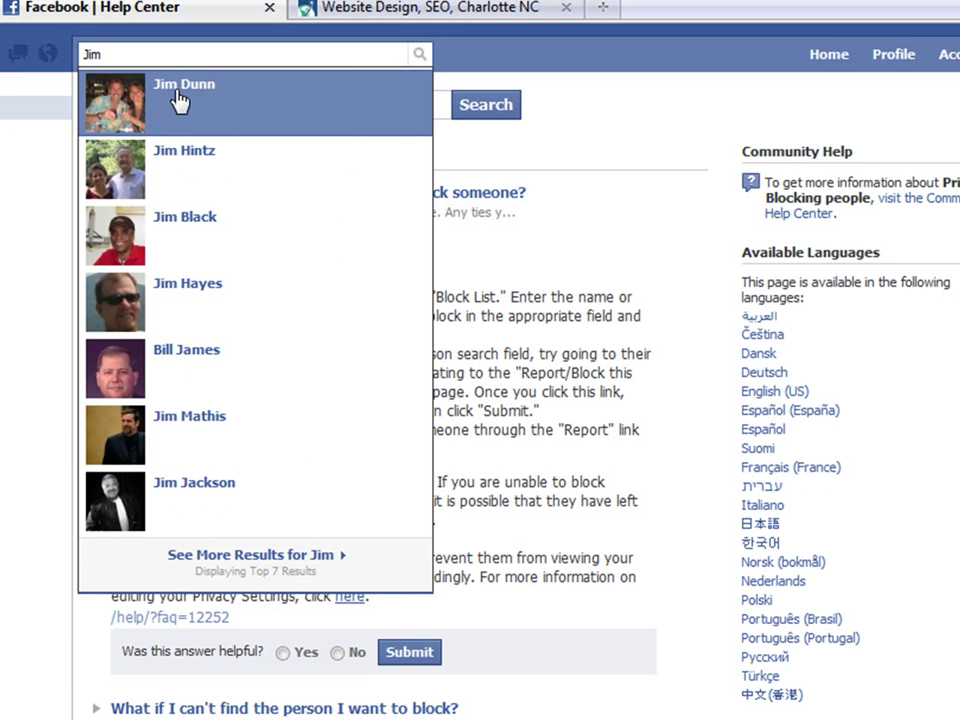
type("C")
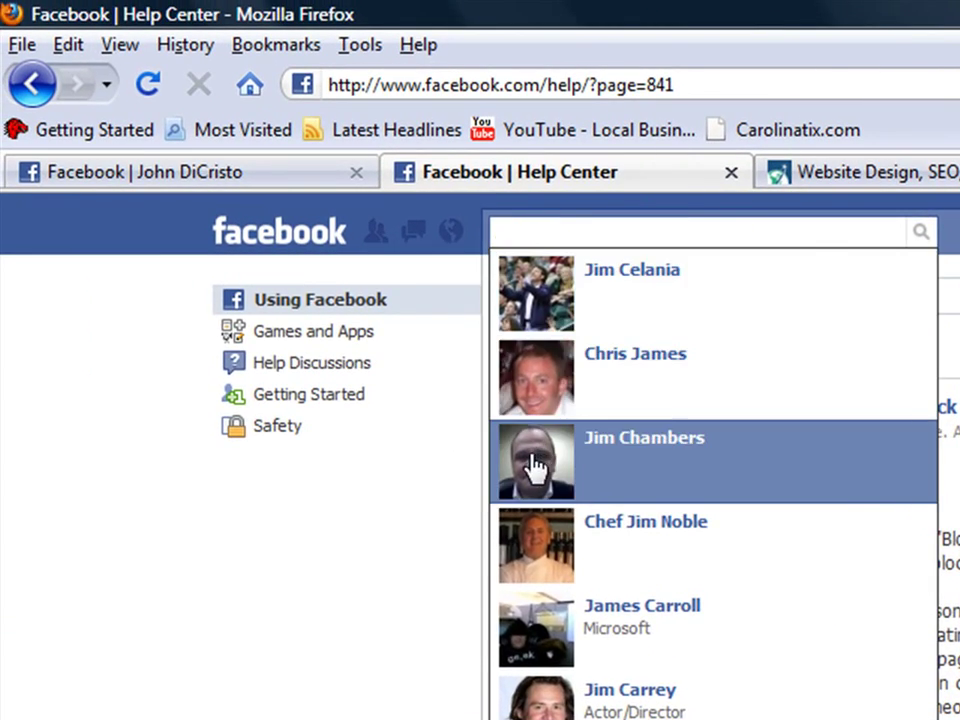
left_click(536, 466)
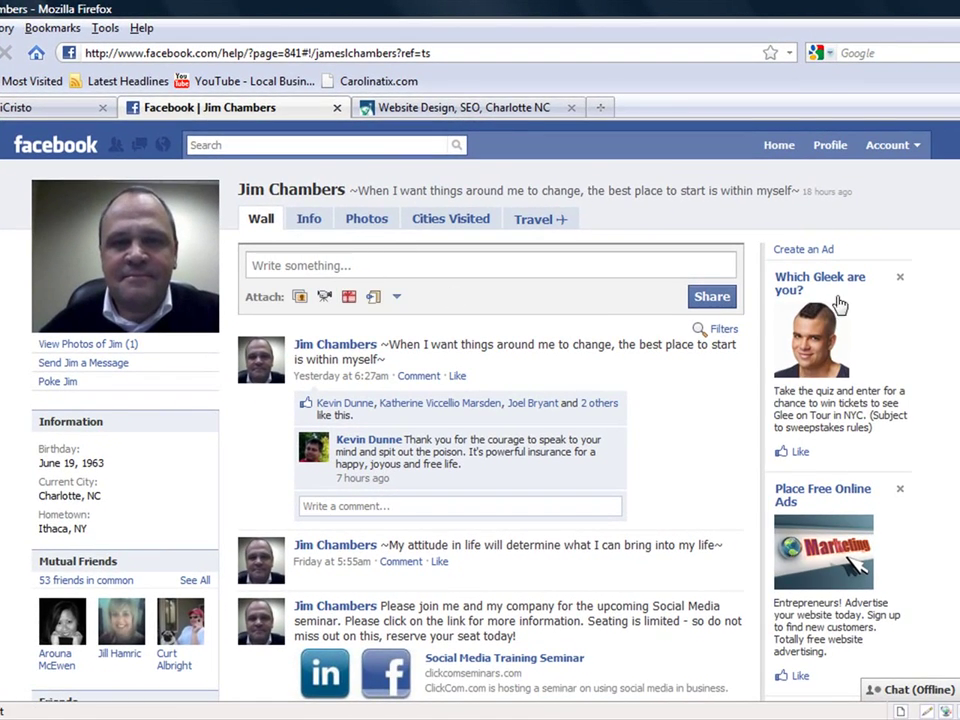
scroll(480, 400, "down", 7)
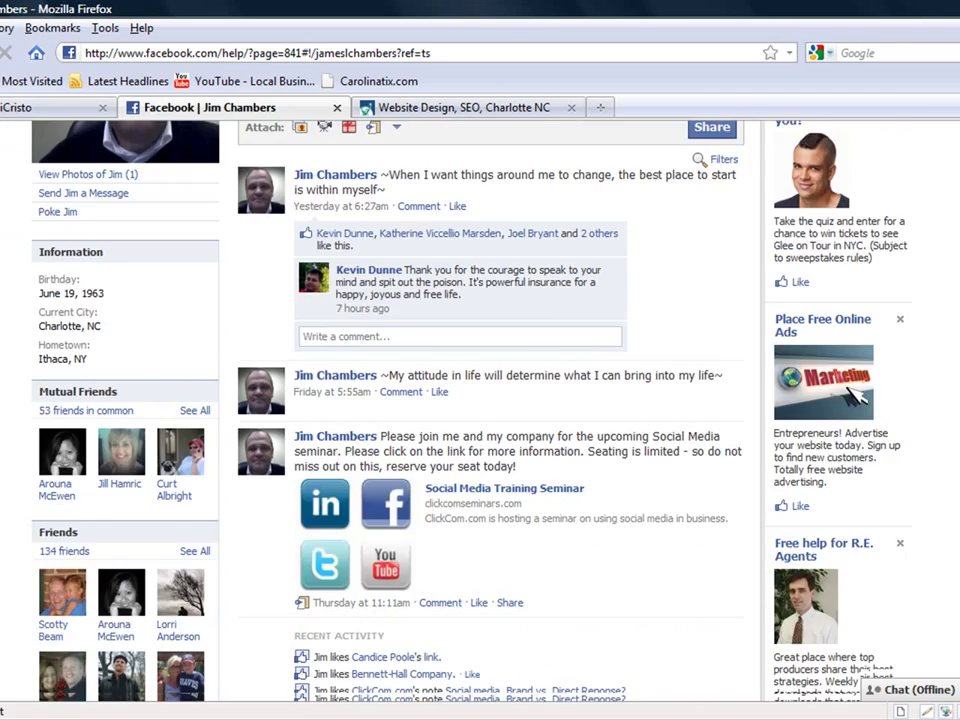
scroll(480, 400, "down", 10)
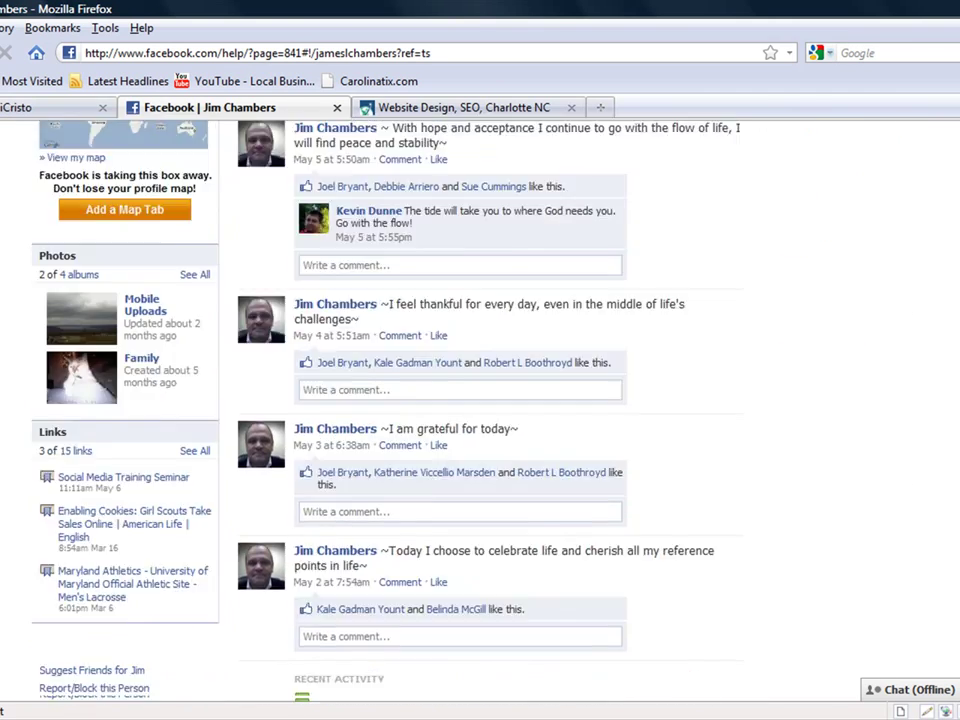
scroll(585, 413, "up", 5)
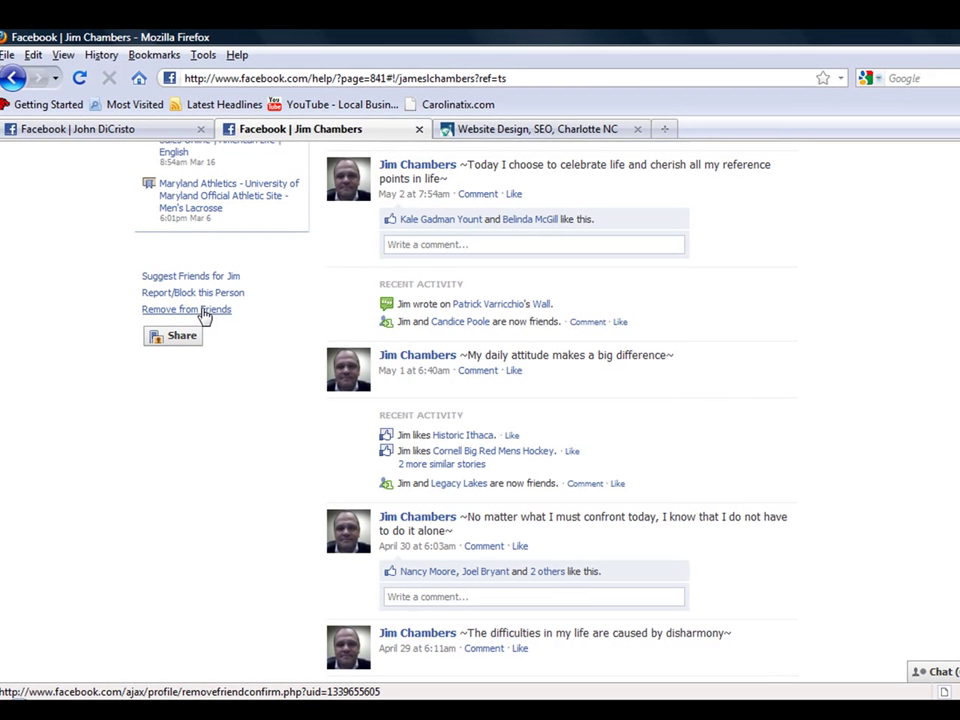
- Back out of Remove Friend, then open Report/Block with Block and Report both ticked
left_click(203, 312)
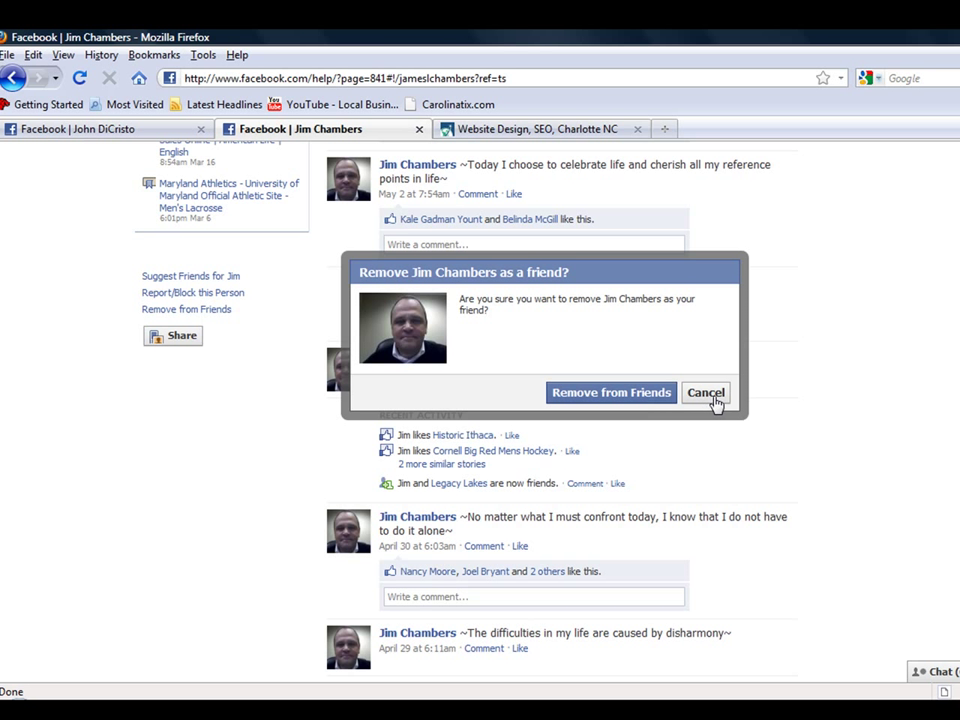
left_click(706, 393)
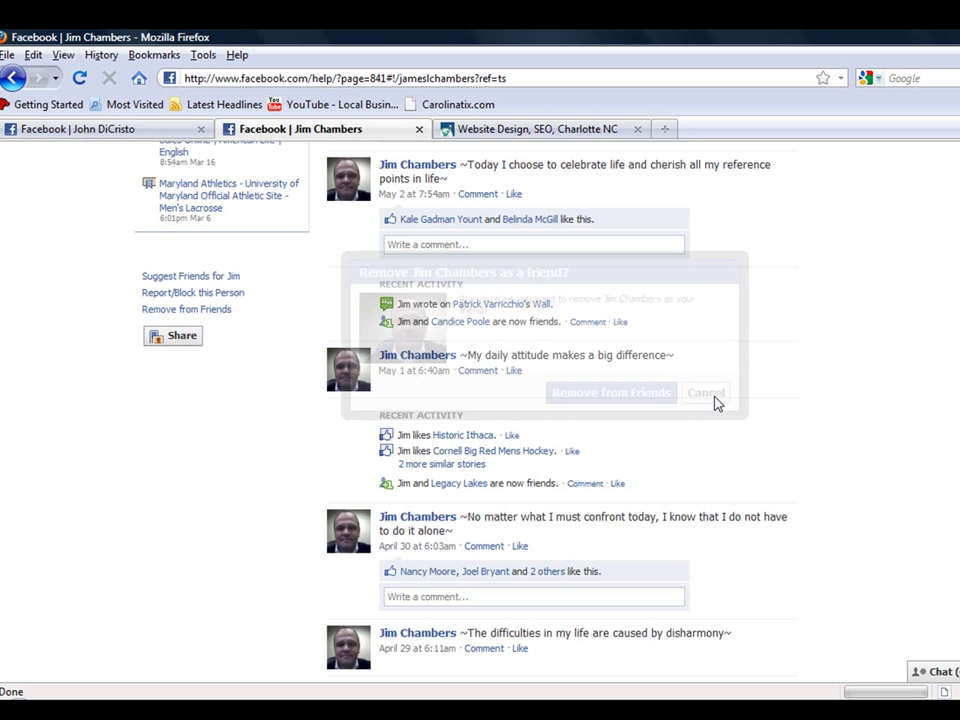
left_click(212, 295)
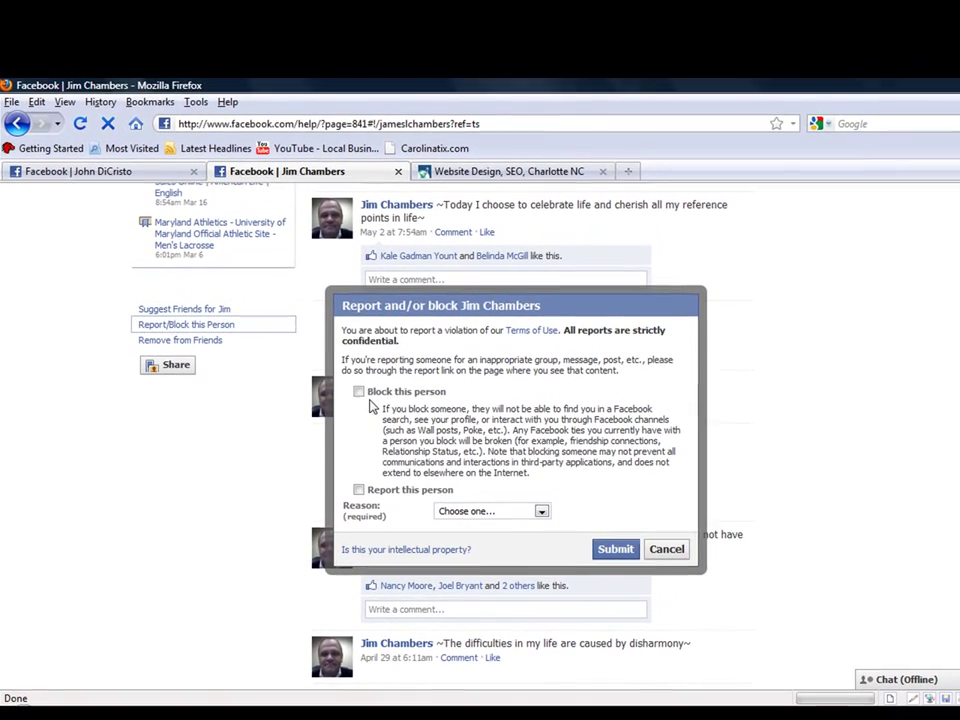
left_click(359, 392)
left_click(360, 491)
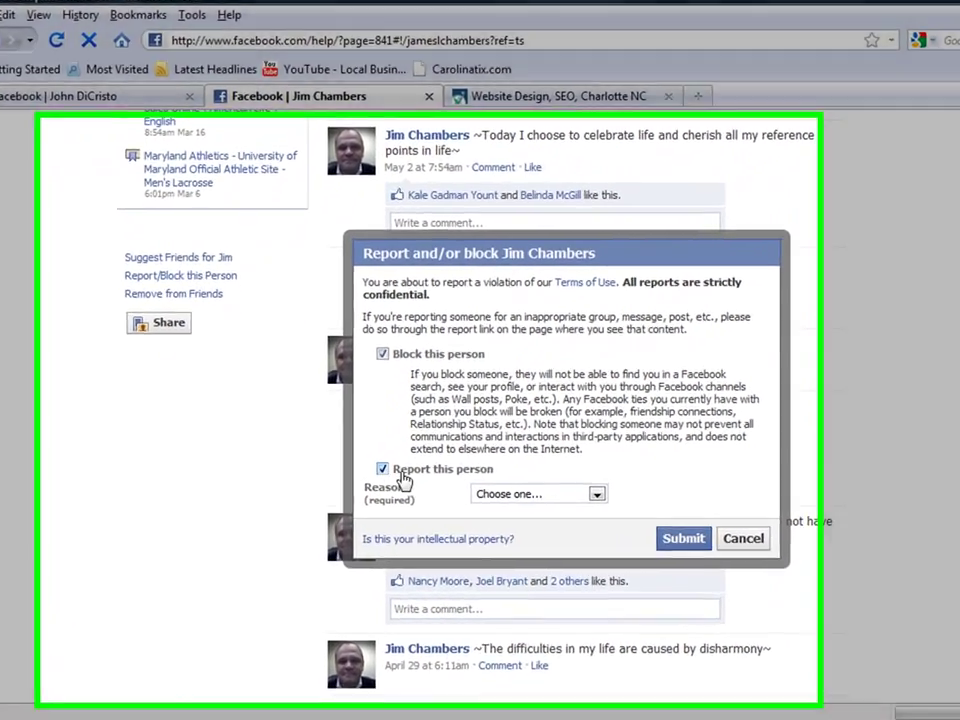
left_click(541, 514)
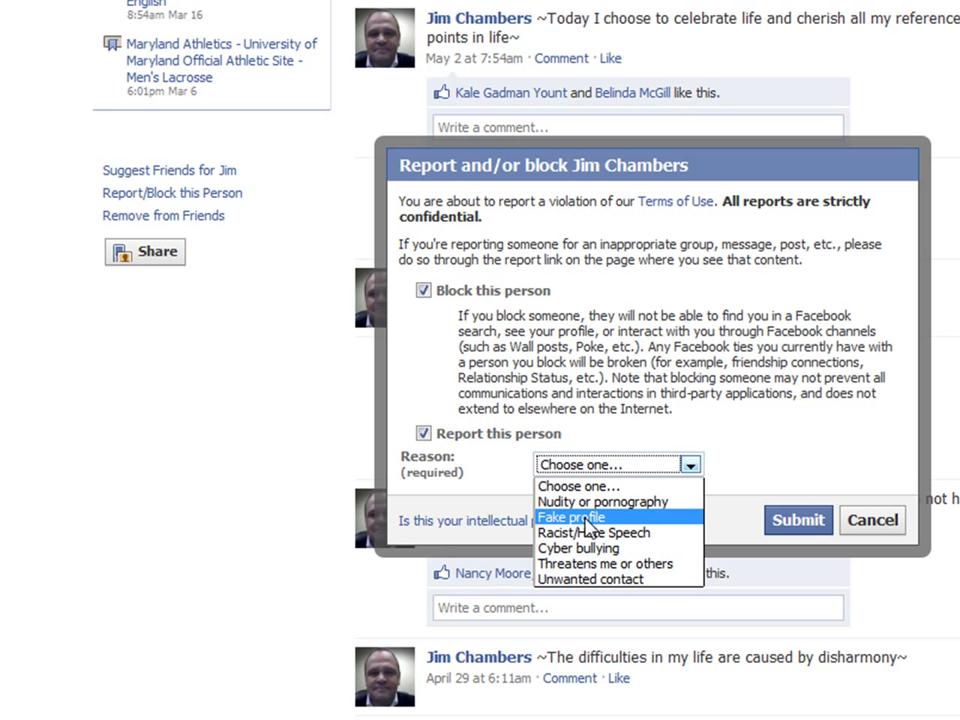
- Set the report Reason to 'Fake profile' and Report Type to 'Using my photos'
left_click(588, 518)
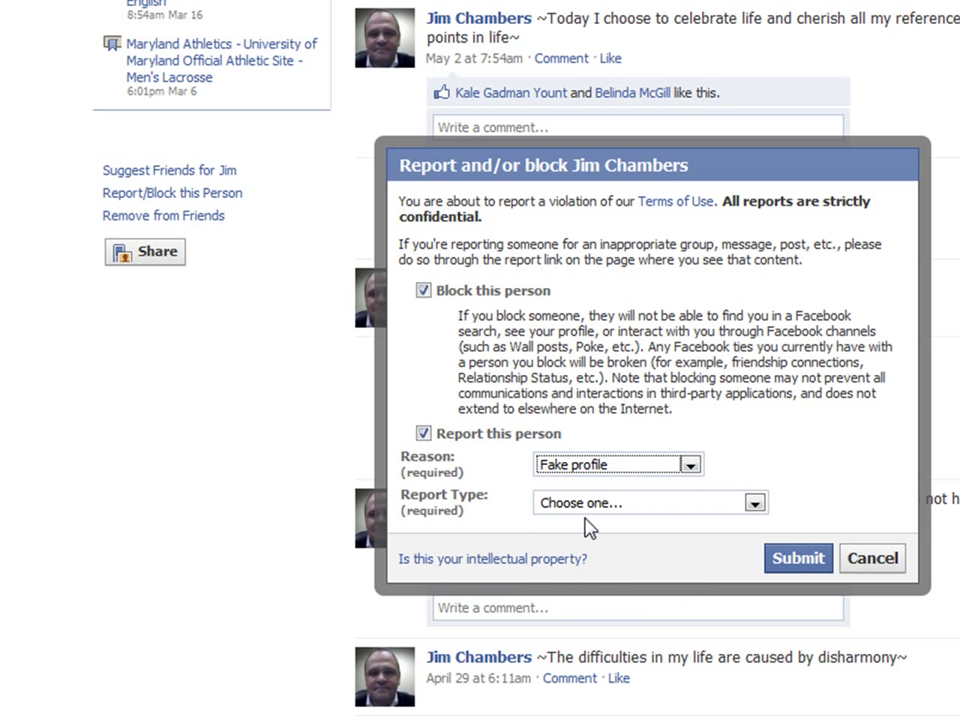
left_click(755, 505)
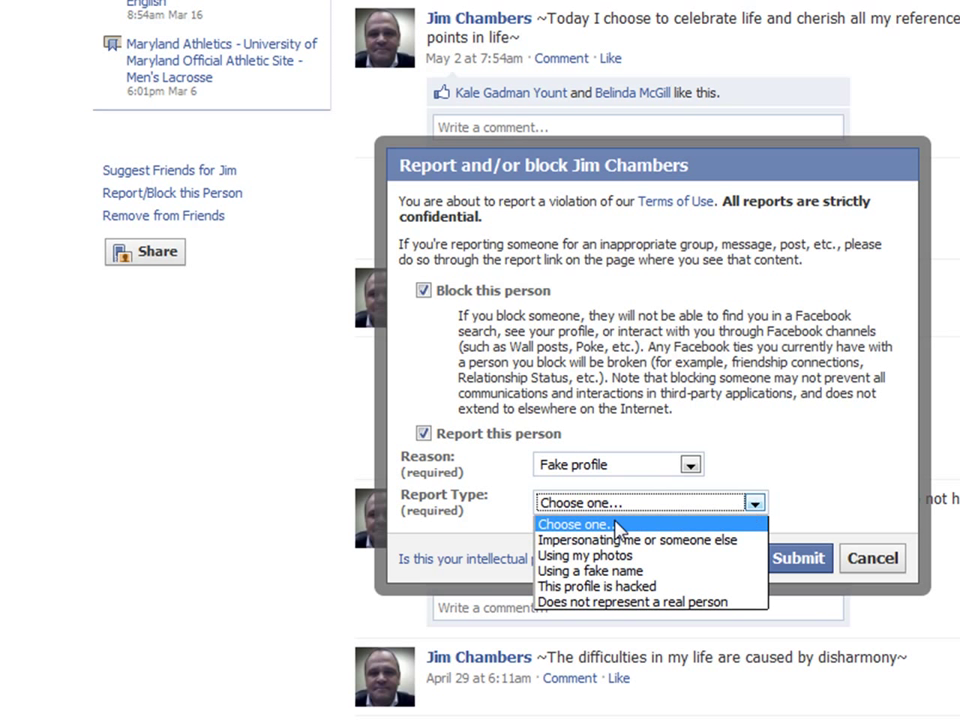
left_click(602, 556)
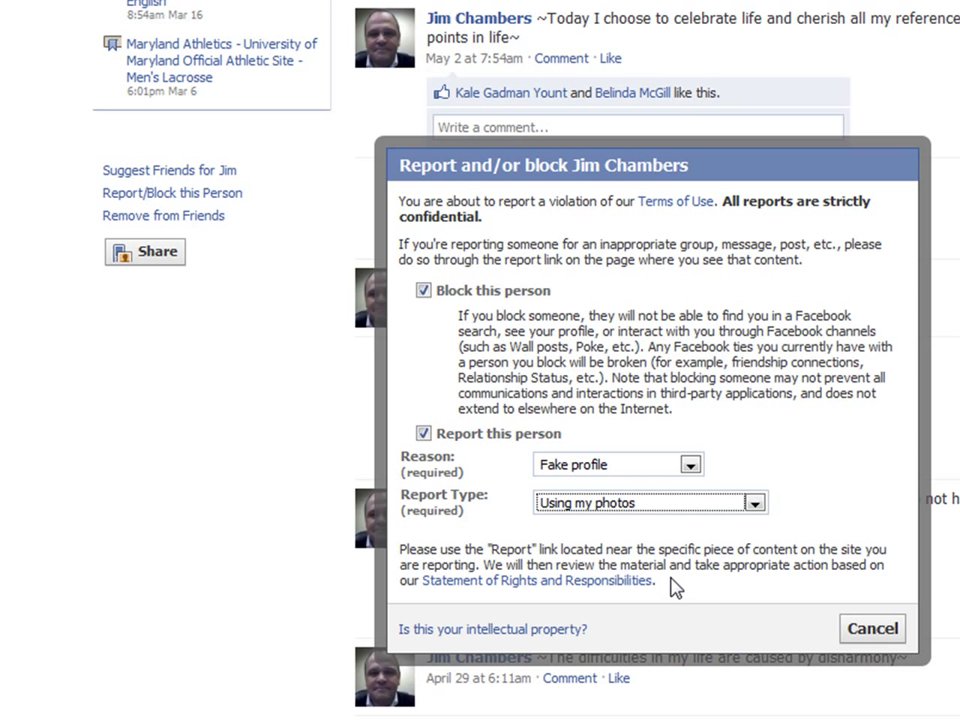
- Untick Report and Block, cancel the dialog, and return to the profile top
left_click(424, 434)
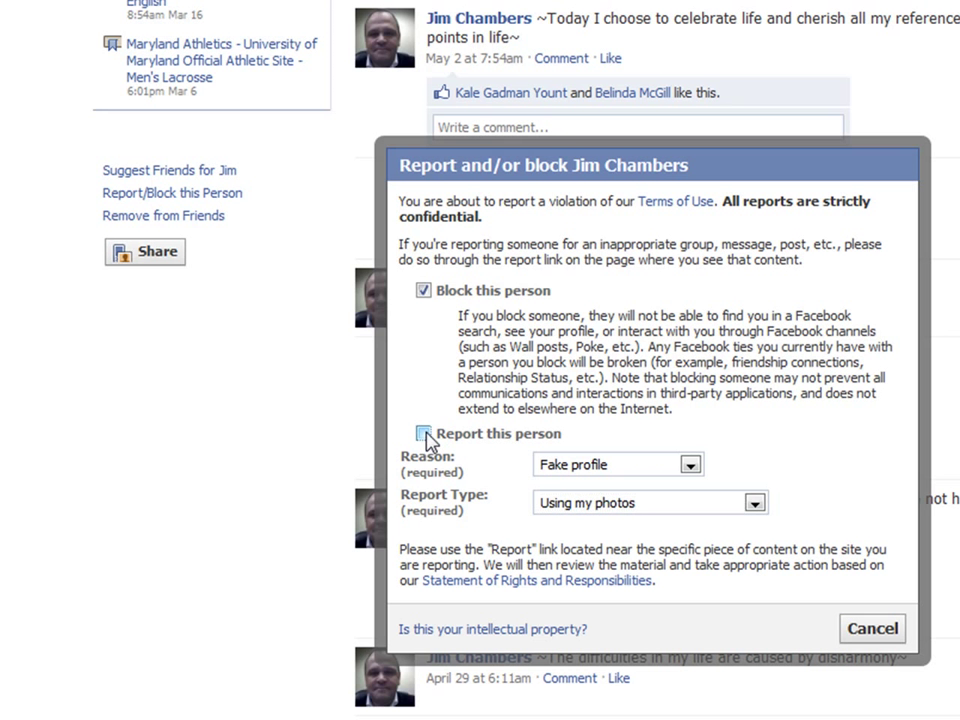
left_click(424, 291)
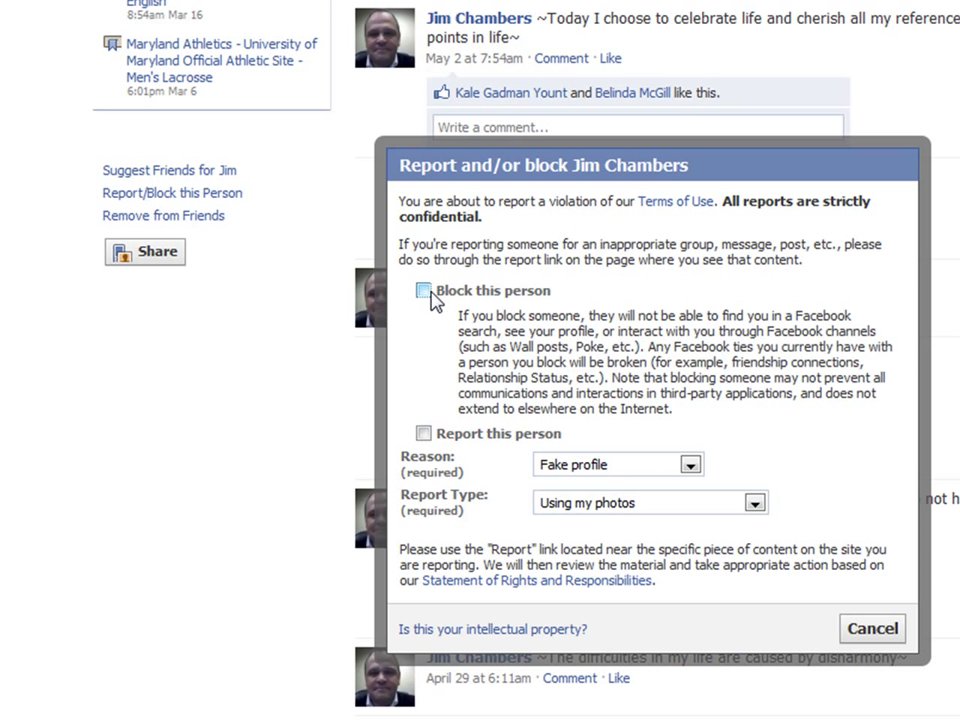
left_click(885, 634)
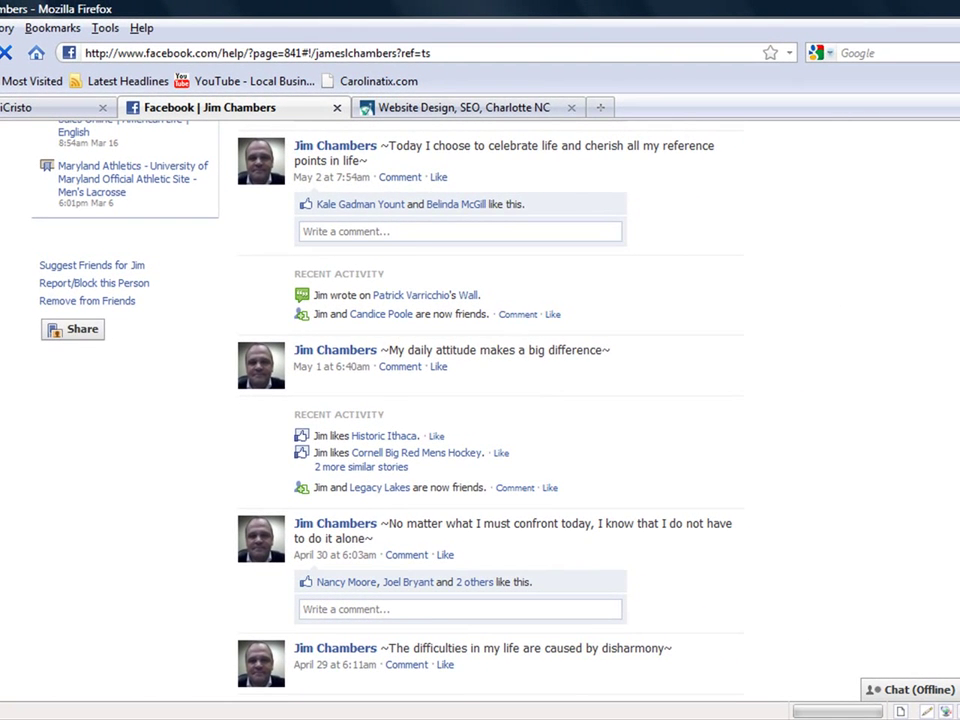
scroll(480, 400, "up", 15)
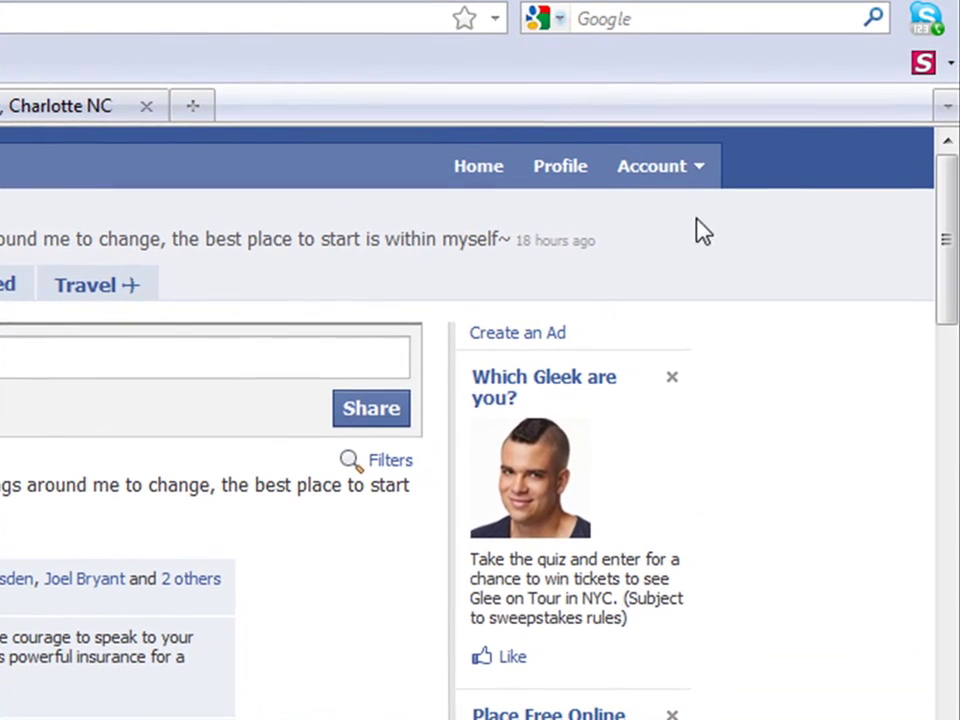
- Go via Account > Help Center > Friends > Blocking people and expand 'How do I block someone?'
left_click(658, 176)
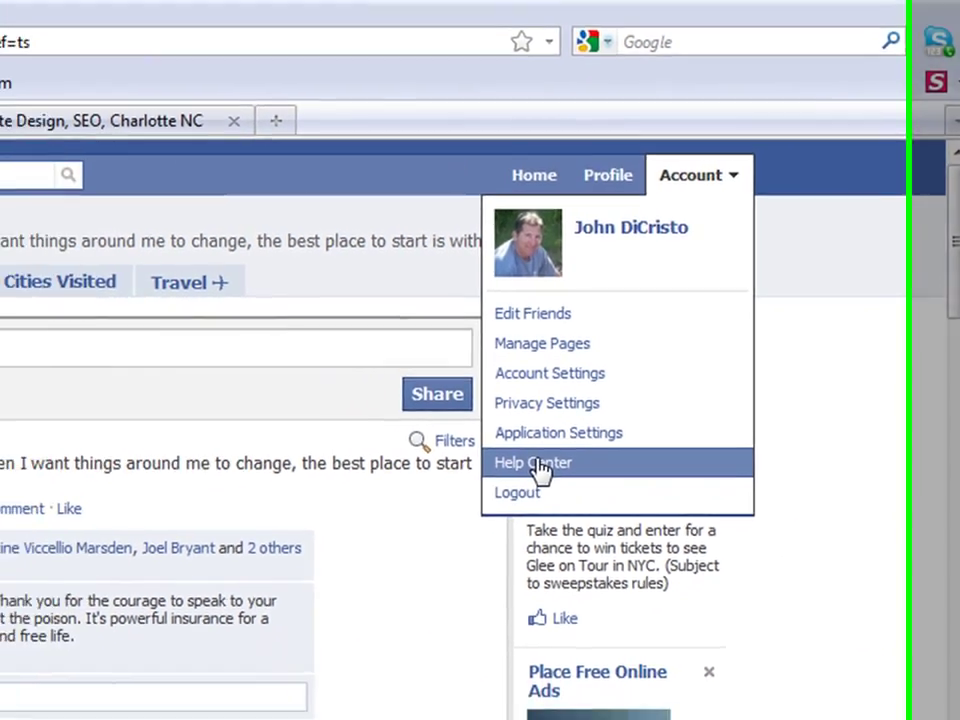
left_click(486, 487)
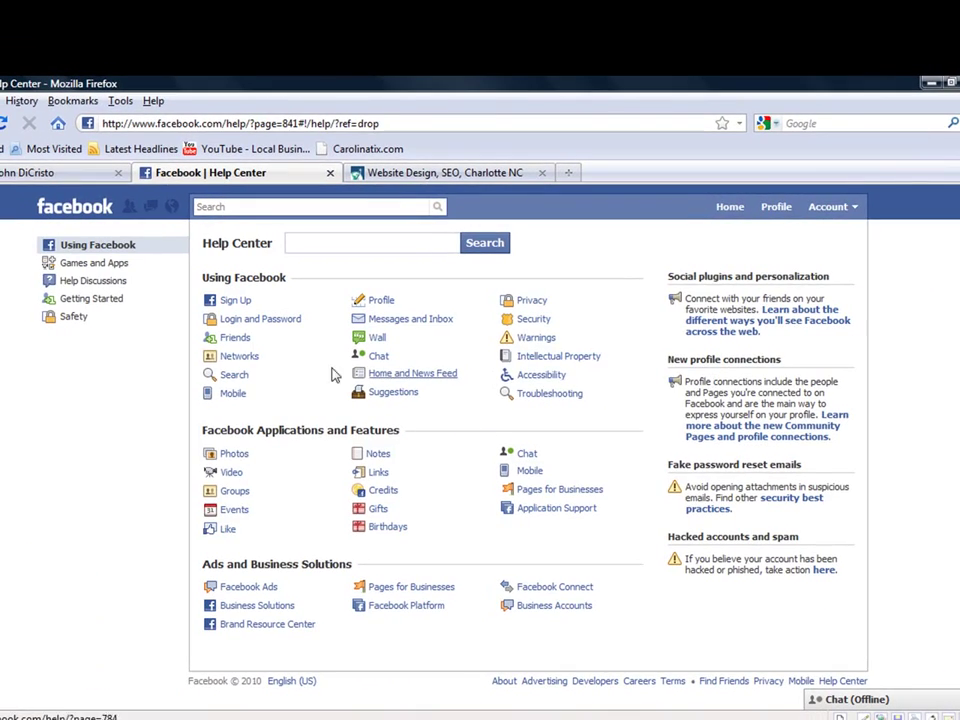
left_click(245, 339)
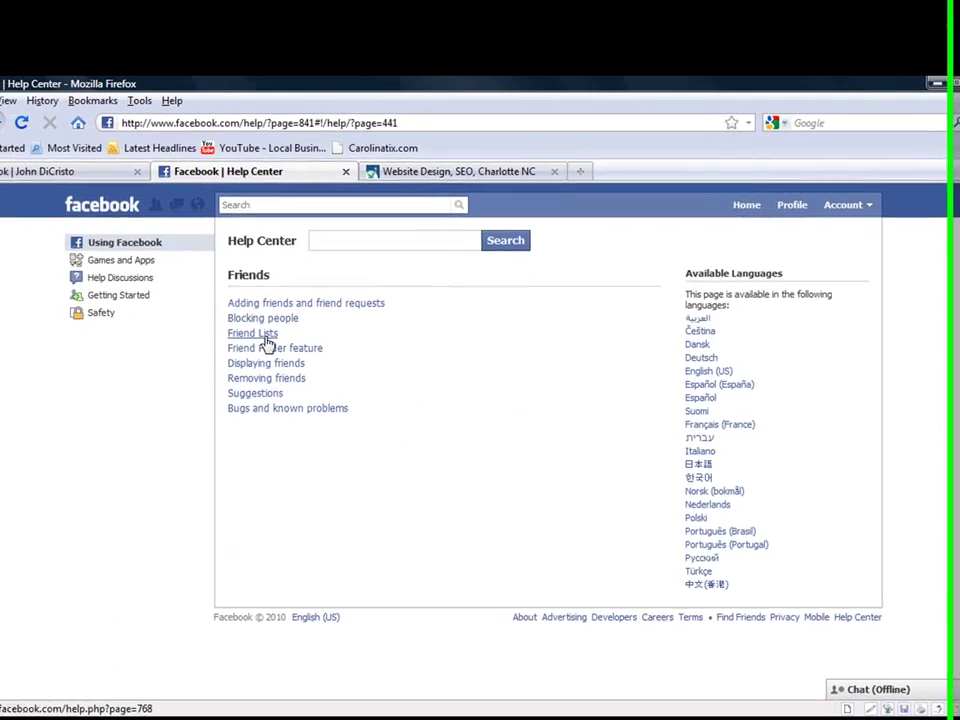
left_click(258, 318)
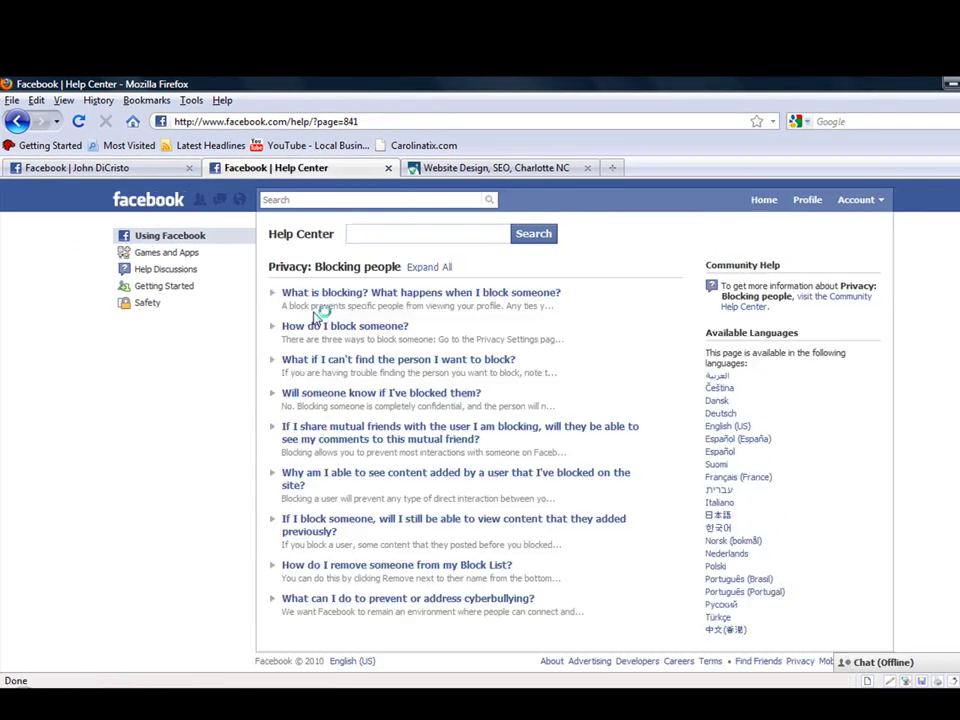
left_click(320, 332)
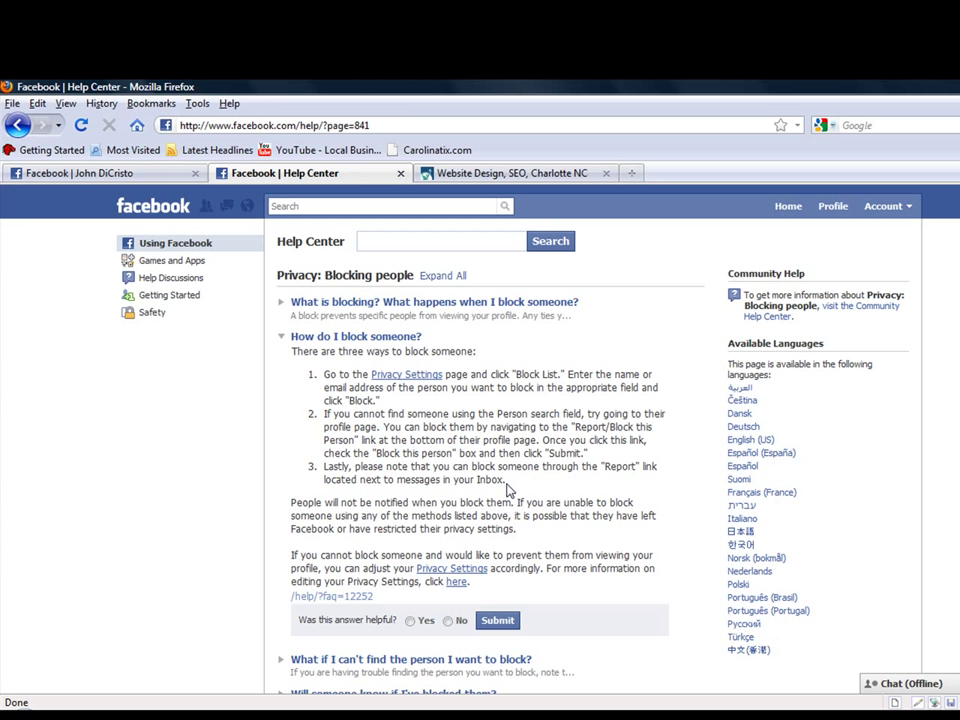
- Open the Hello message thread from Messages and report it as spam
left_click(208, 208)
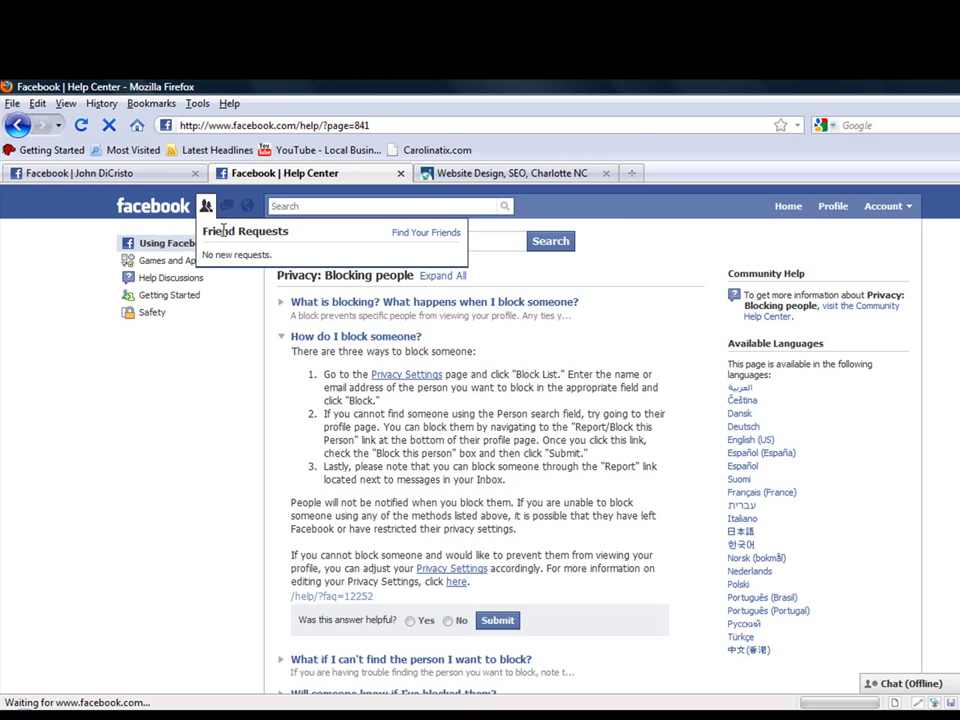
left_click(227, 209)
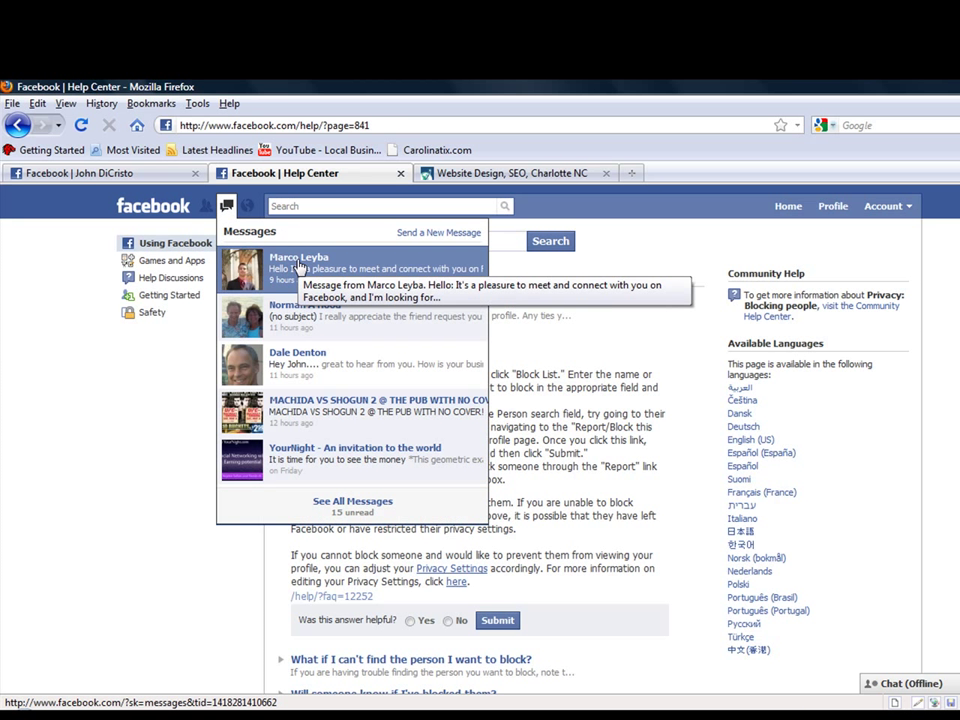
left_click(298, 266)
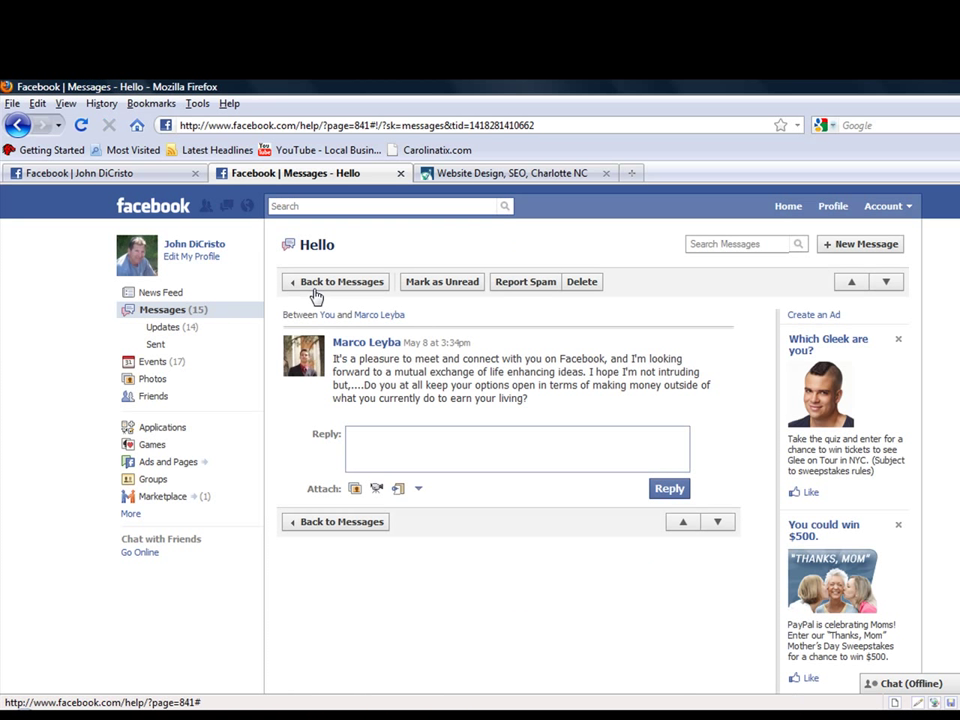
left_click(534, 285)
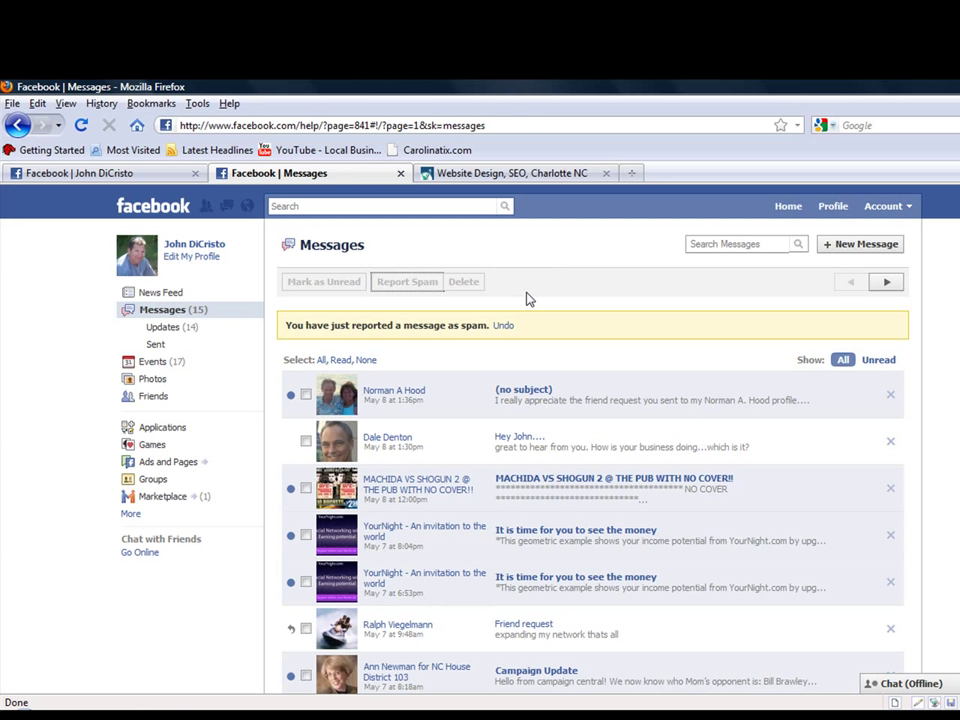
- Undo the spam report, reload the inbox, and open the sender's profile
left_click(503, 325)
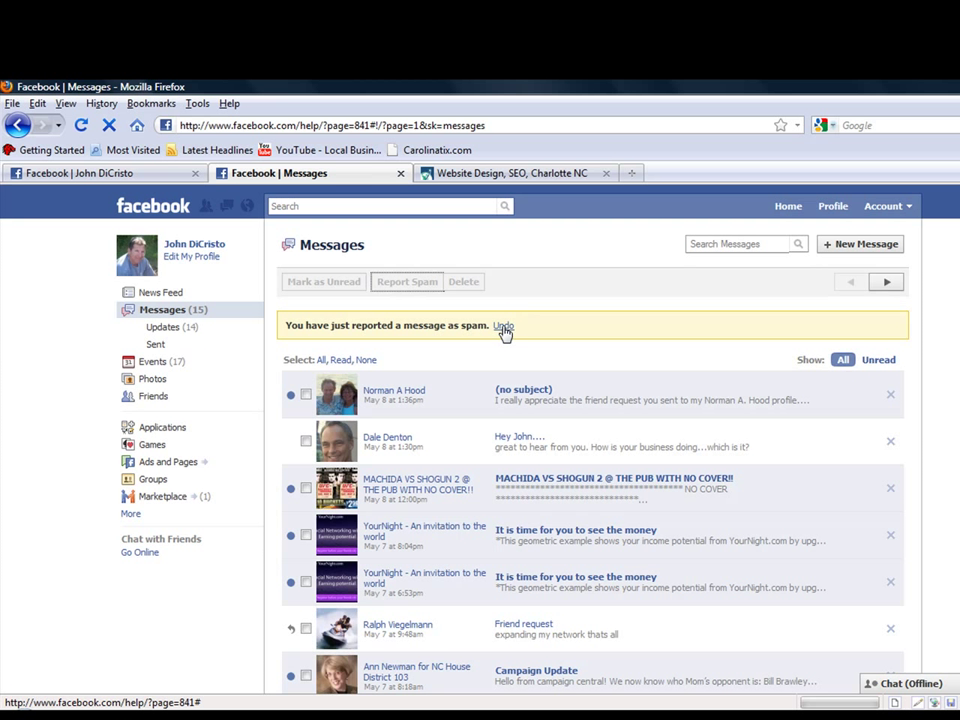
left_click(503, 327)
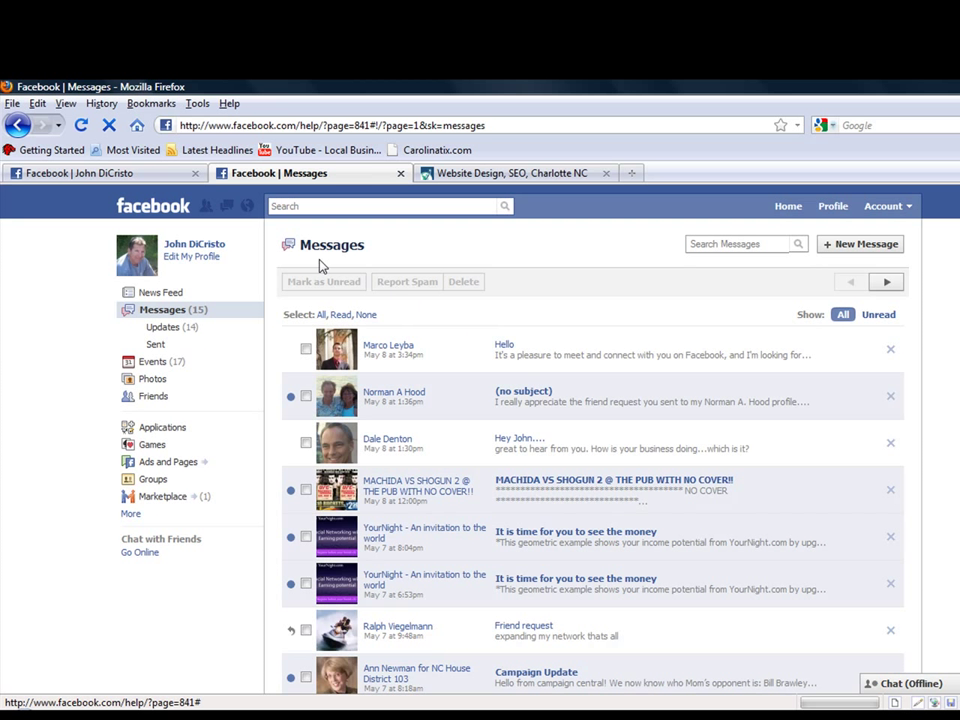
left_click(81, 126)
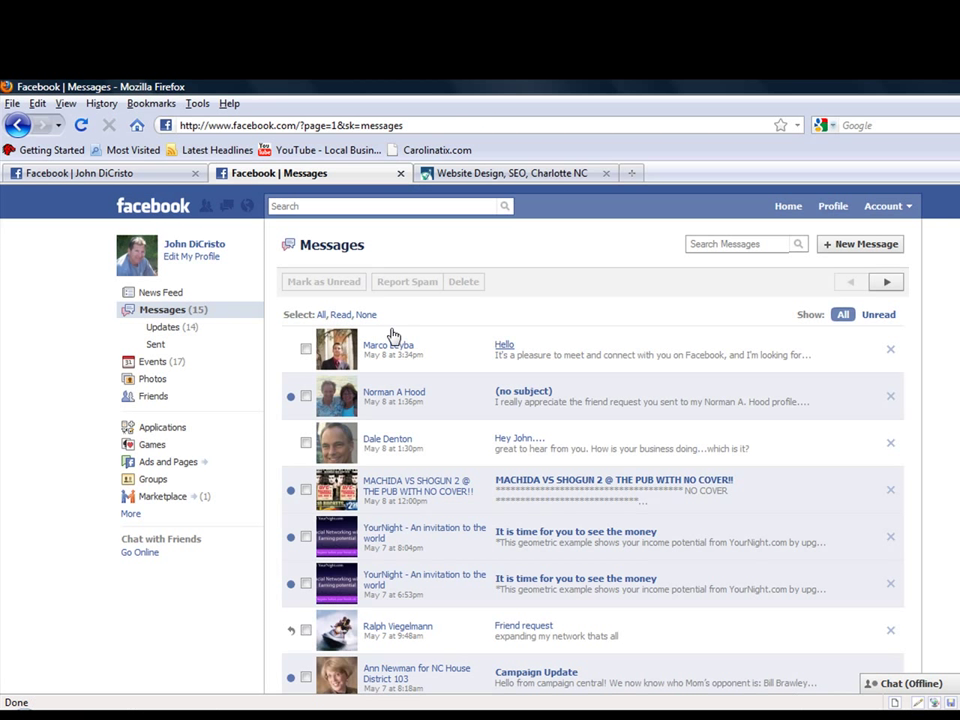
left_click(385, 345)
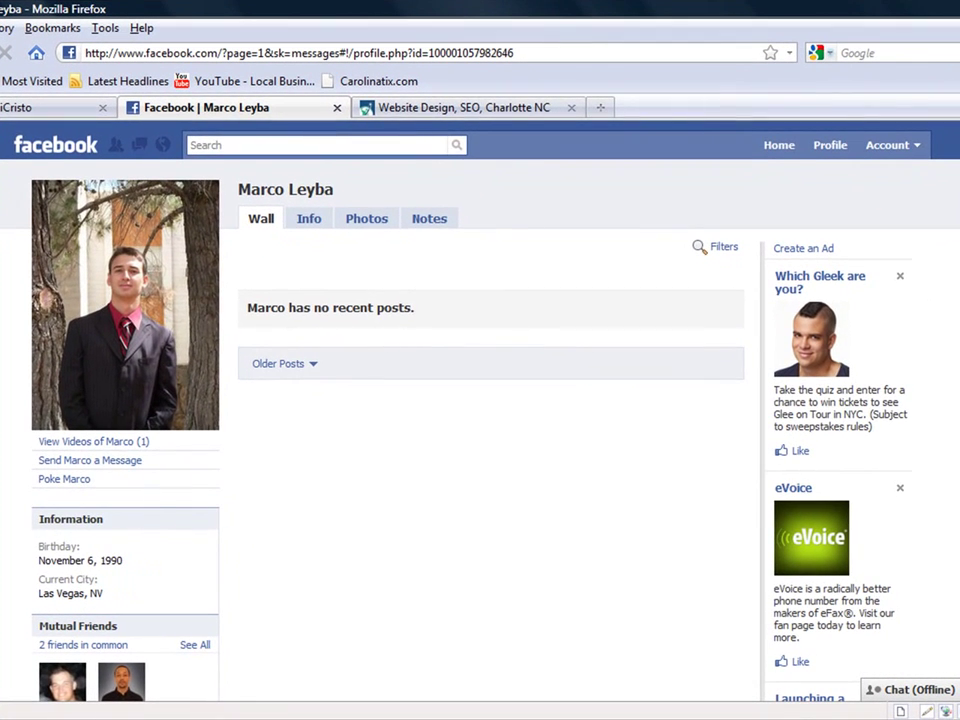
- Scroll through the sender's profile, then open the account menu for Help Center
scroll(480, 400, "down", 5)
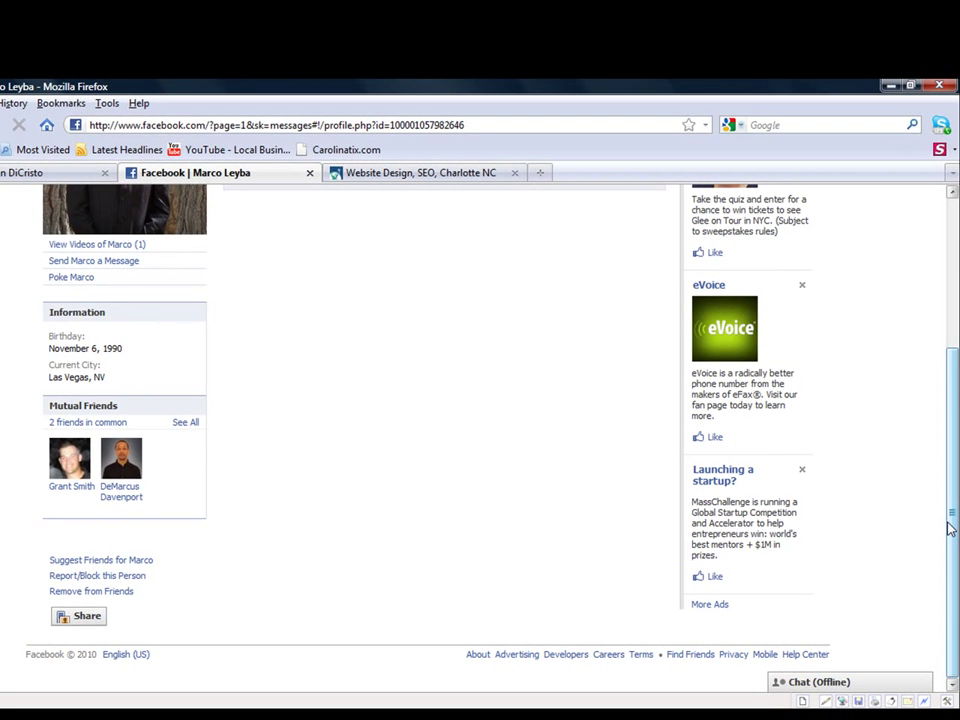
left_click_drag(950, 527, 943, 306)
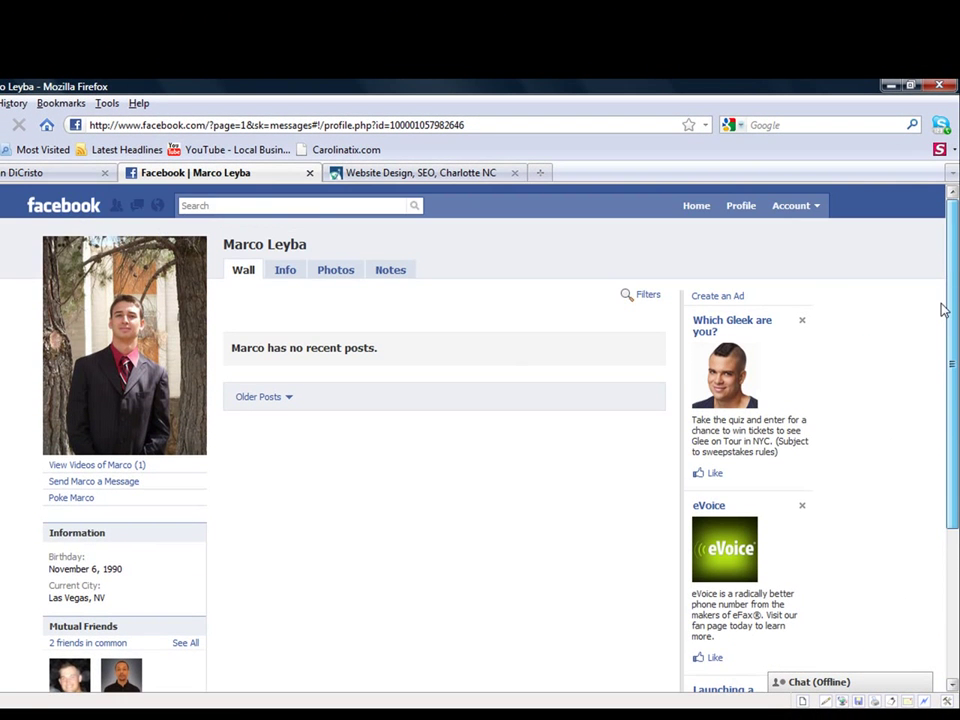
left_click(797, 210)
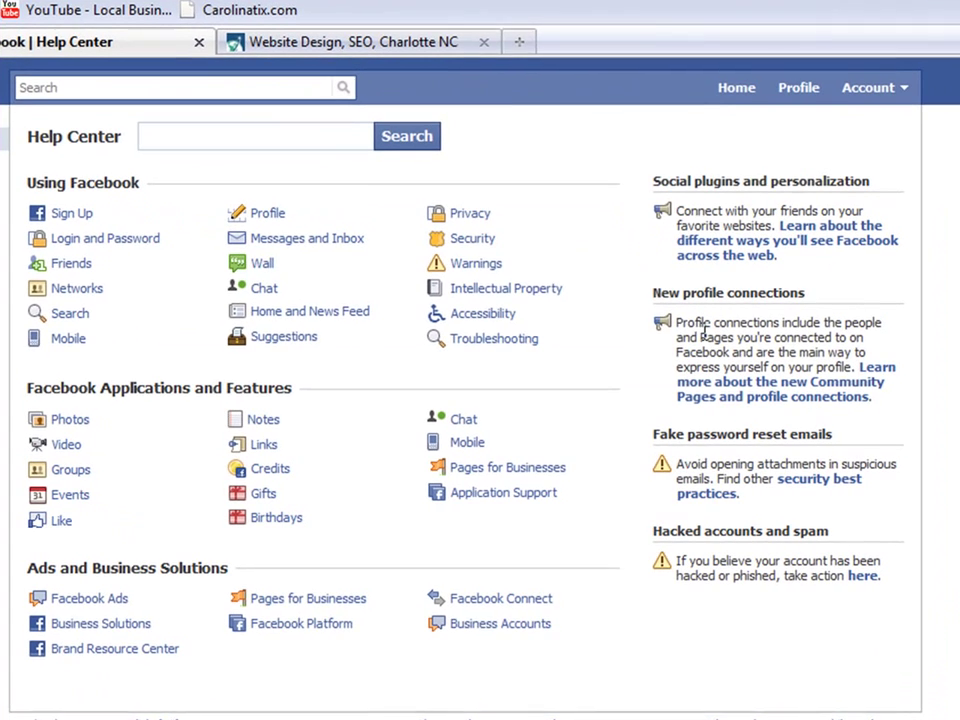
- Go to Friends > Blocking people help and expand 'How do I block someone?'
left_click(68, 272)
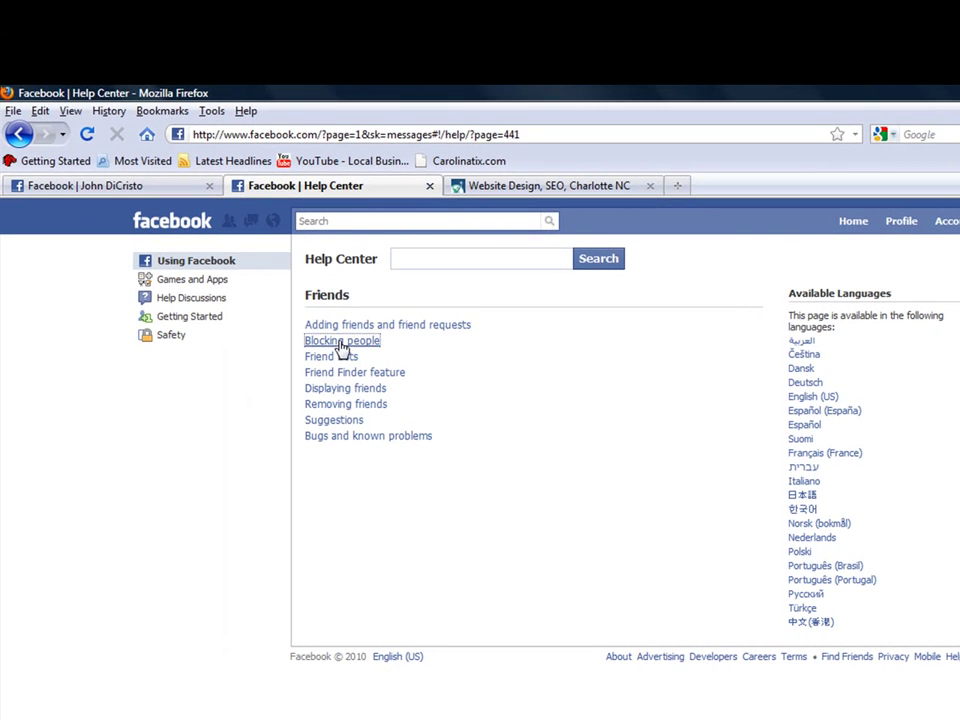
left_click(342, 341)
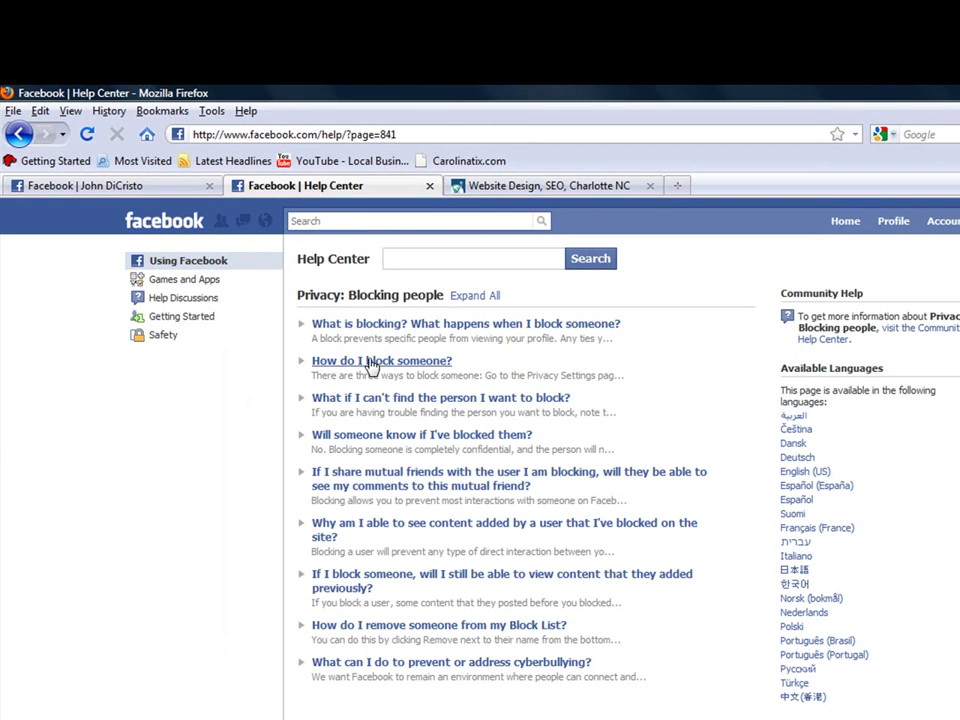
left_click(370, 361)
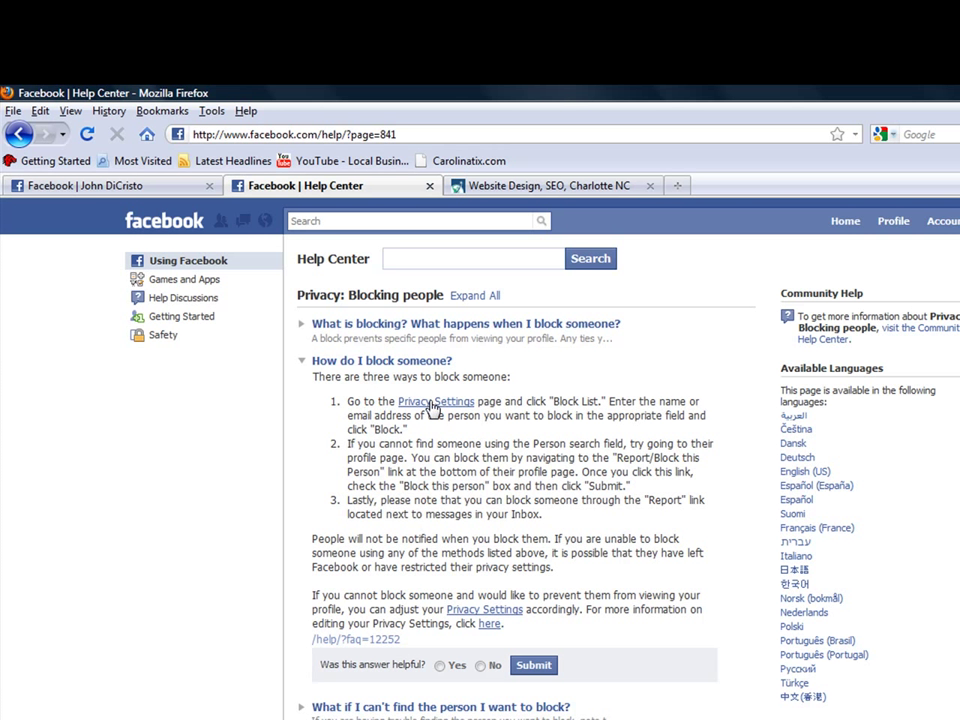
- Highlight the three blocking methods and the not-notified note, then rate the answer helpful
left_click_drag(407, 429, 349, 402)
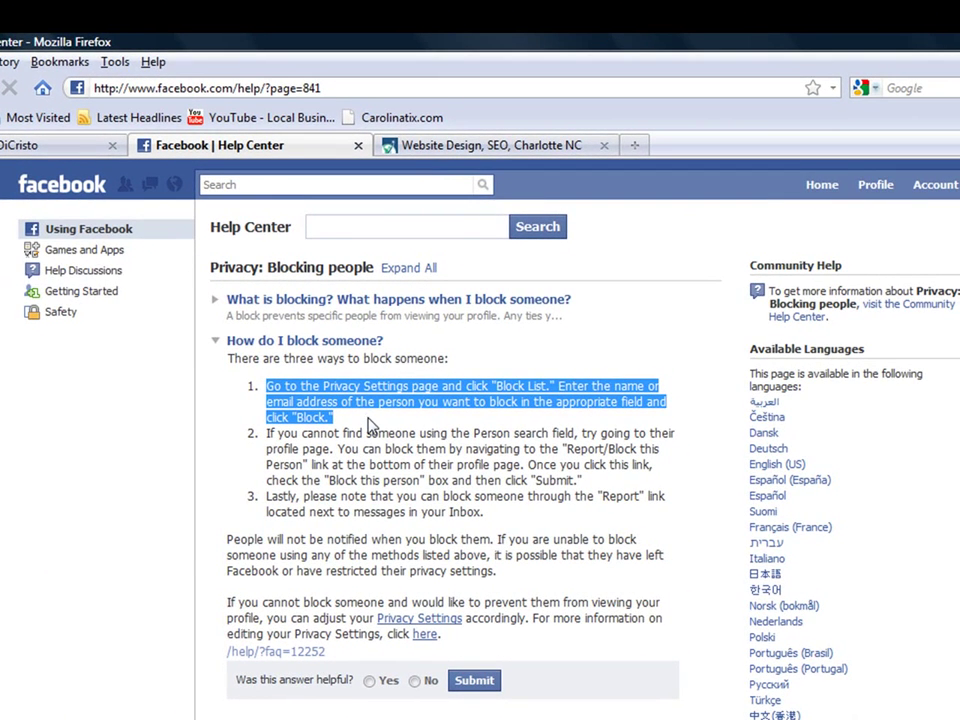
left_click_drag(583, 481, 260, 437)
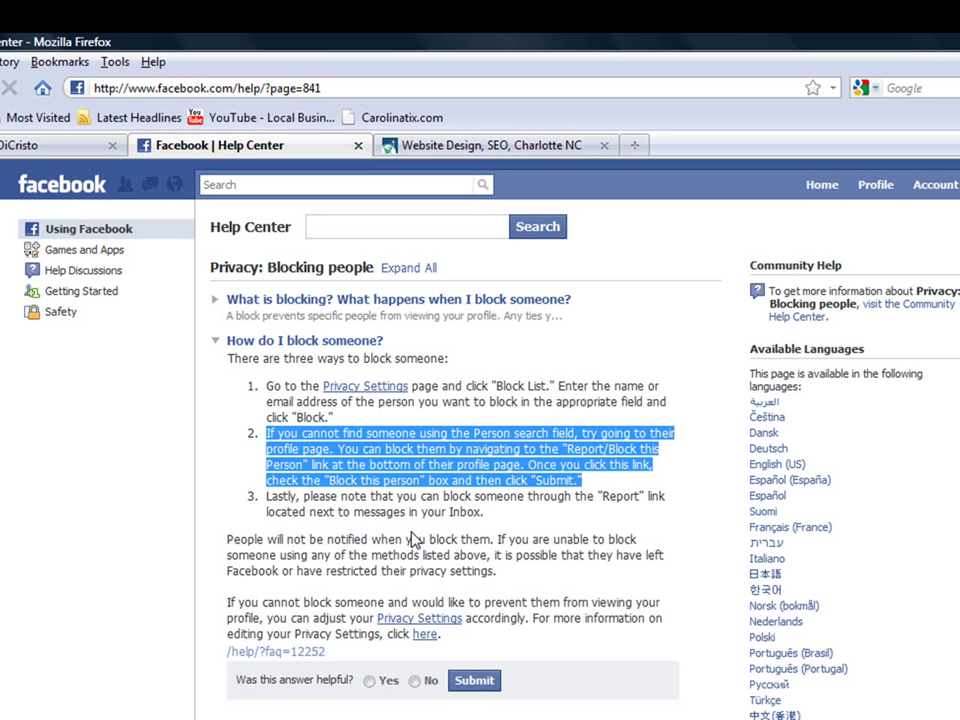
left_click_drag(505, 519, 265, 505)
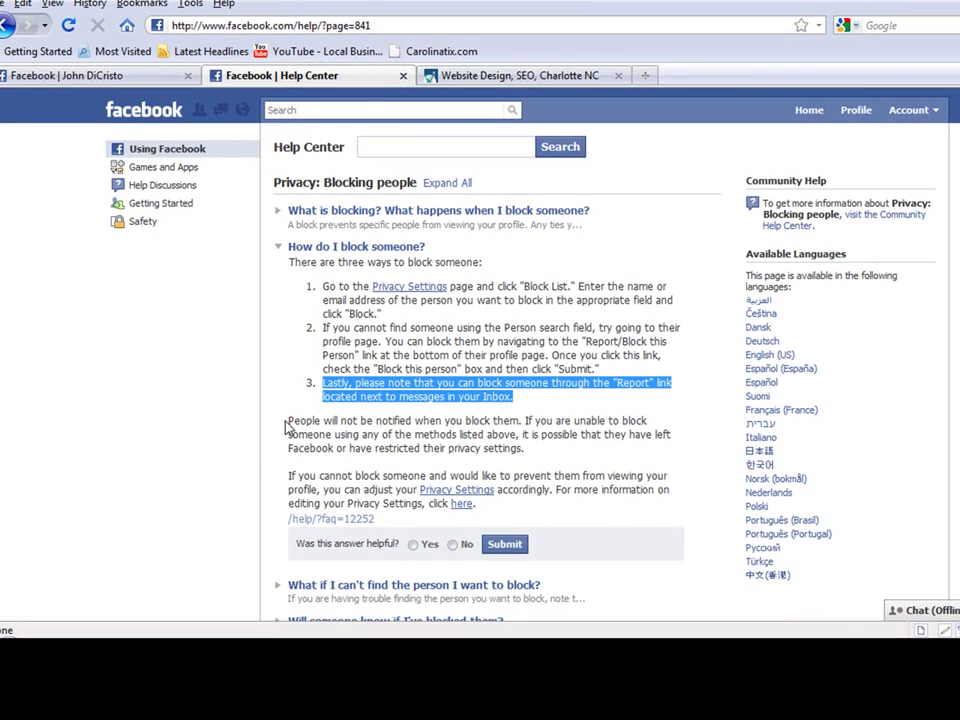
left_click(321, 420)
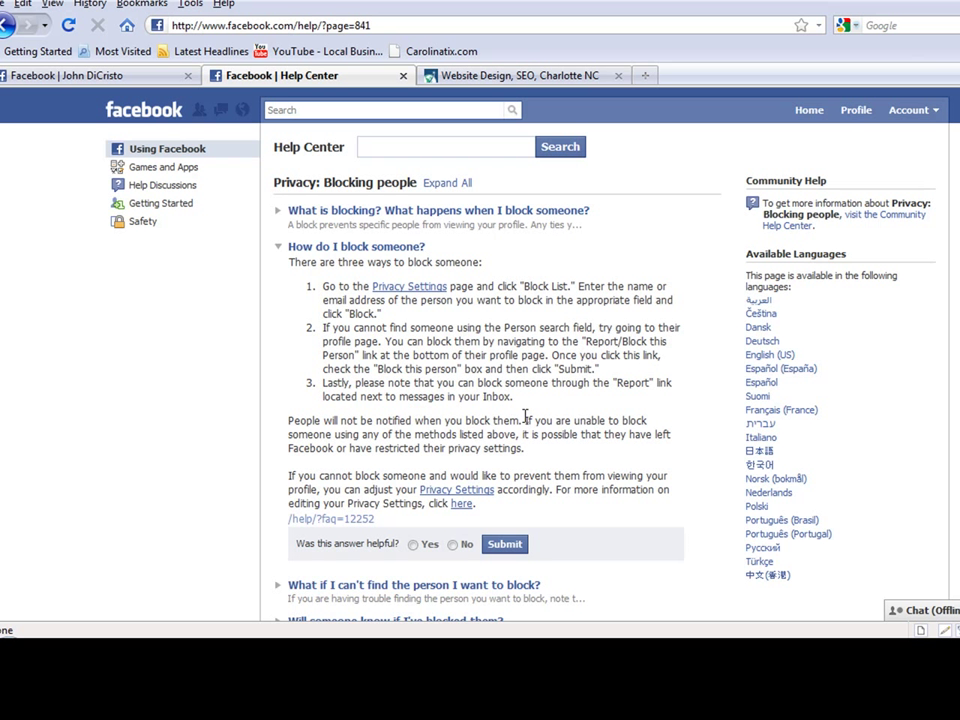
left_click_drag(524, 420, 297, 421)
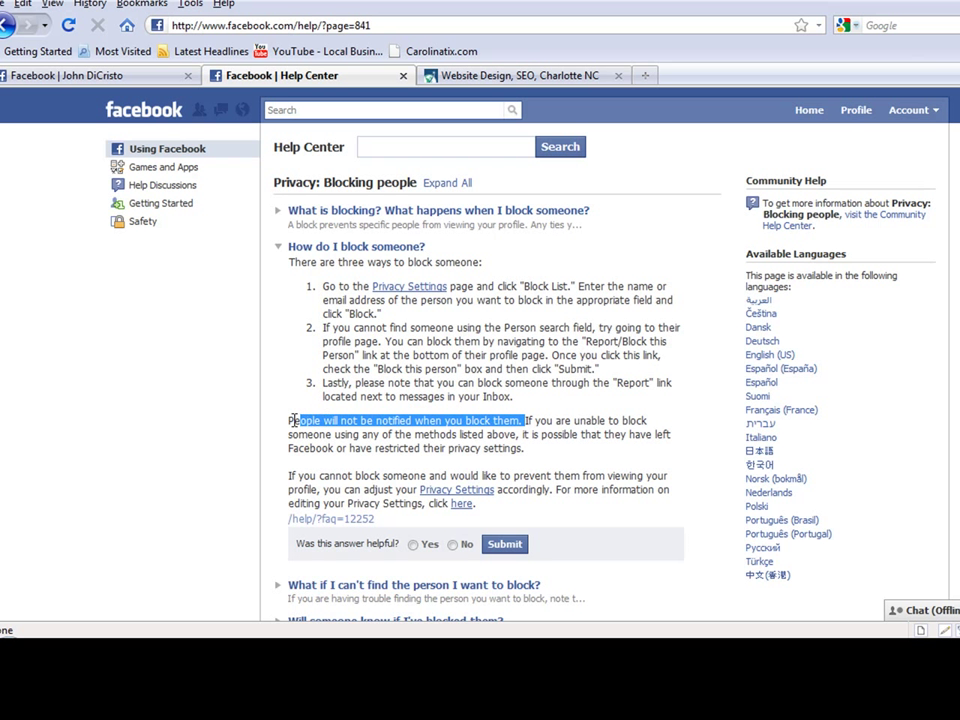
left_click(414, 548)
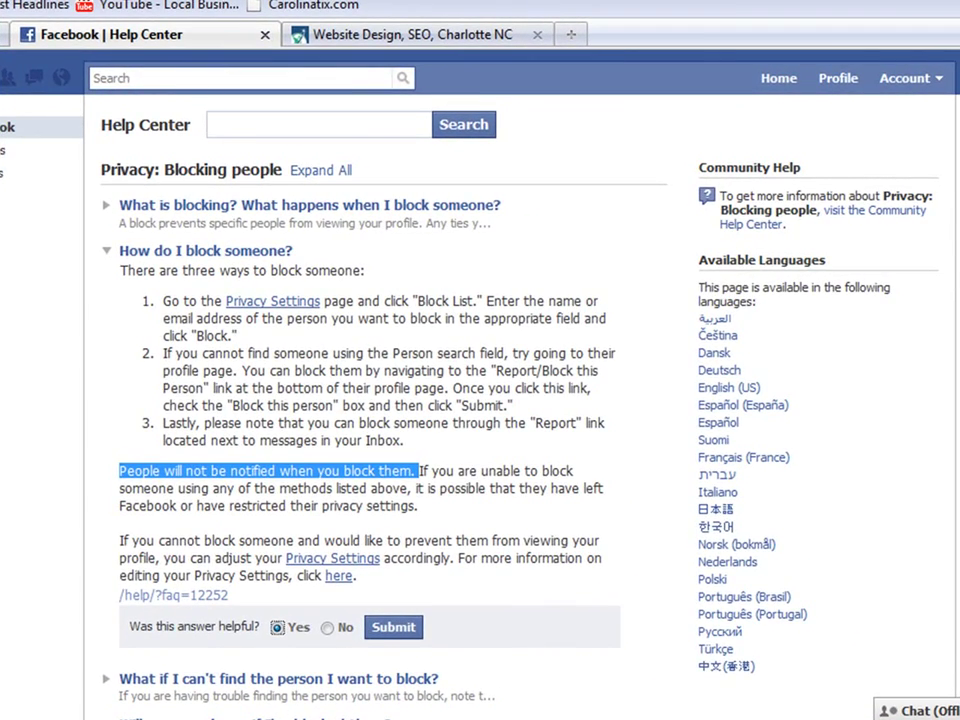
scroll(400, 400, "down", 4)
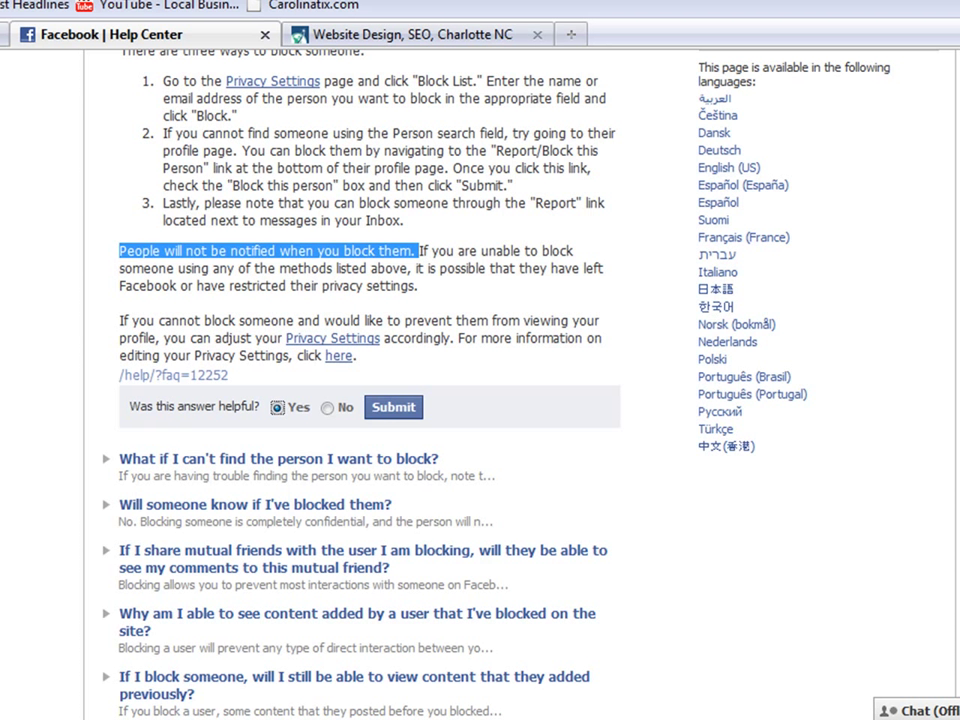